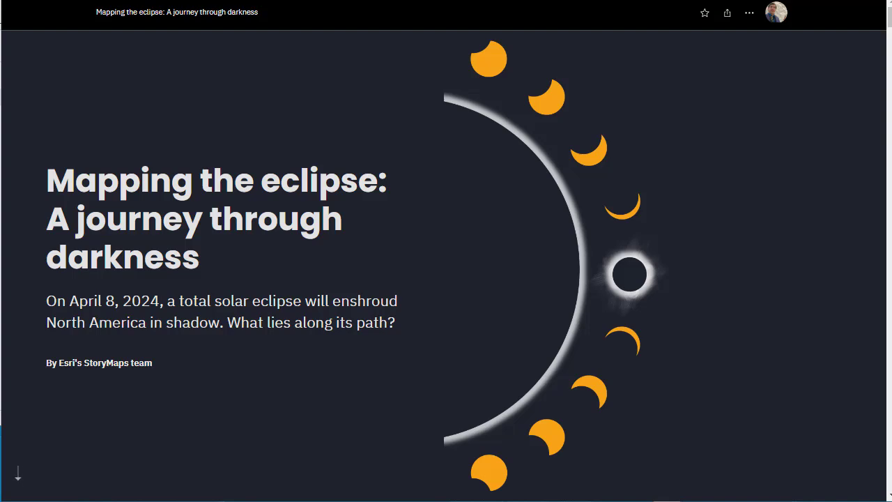
Step: Scroll the 'Mapping the eclipse' story from its title down to the path-of-totality population map
scroll(287, 285, down, 8)
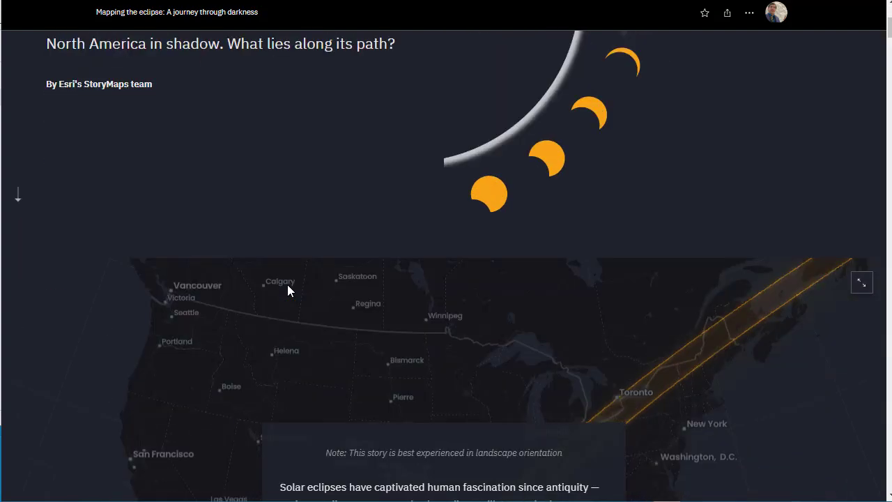
scroll(287, 286, down, 10)
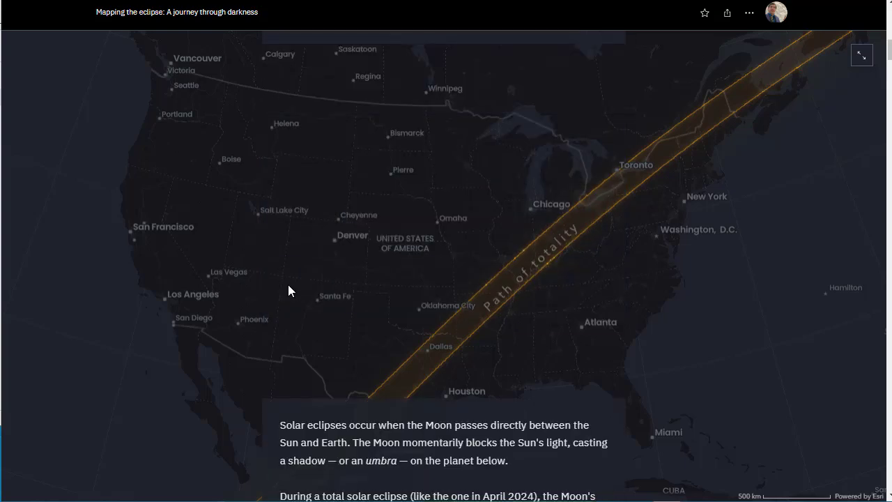
scroll(287, 291, down, 10)
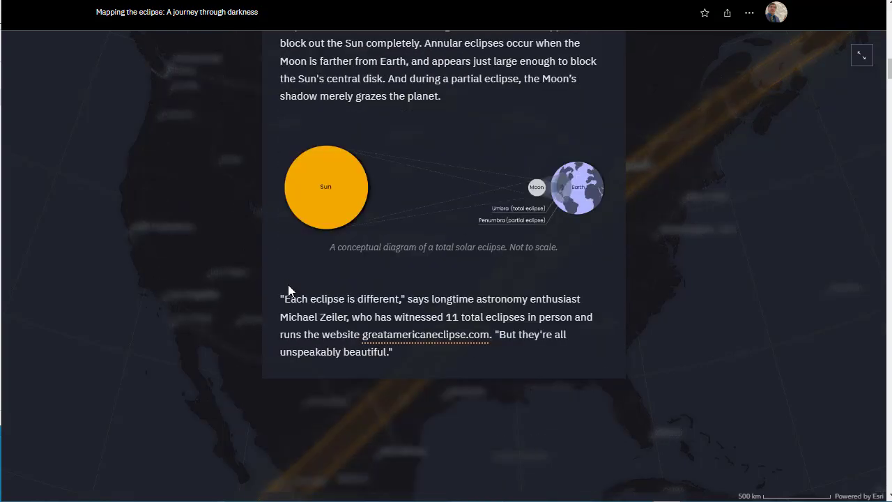
scroll(289, 291, down, 10)
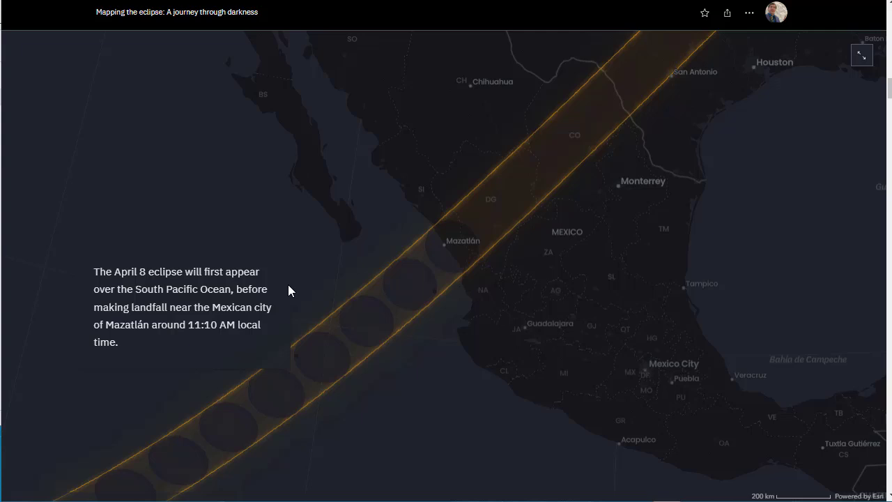
scroll(289, 290, down, 10)
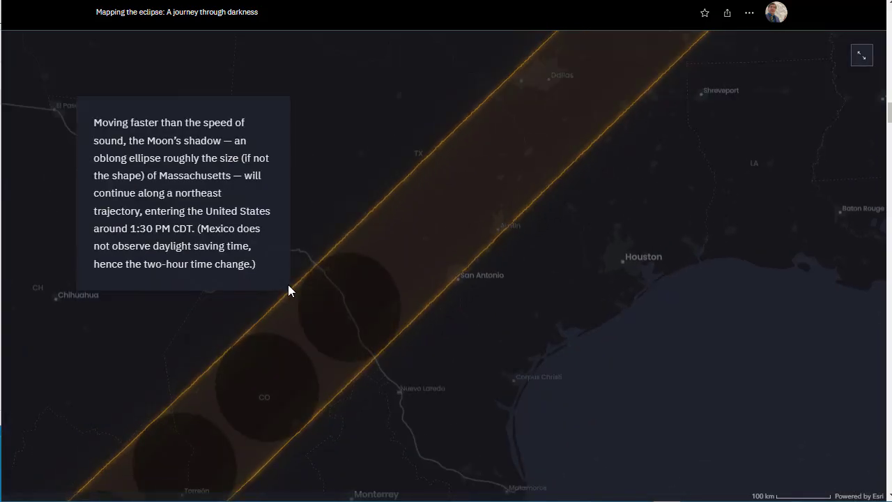
scroll(289, 291, down, 10)
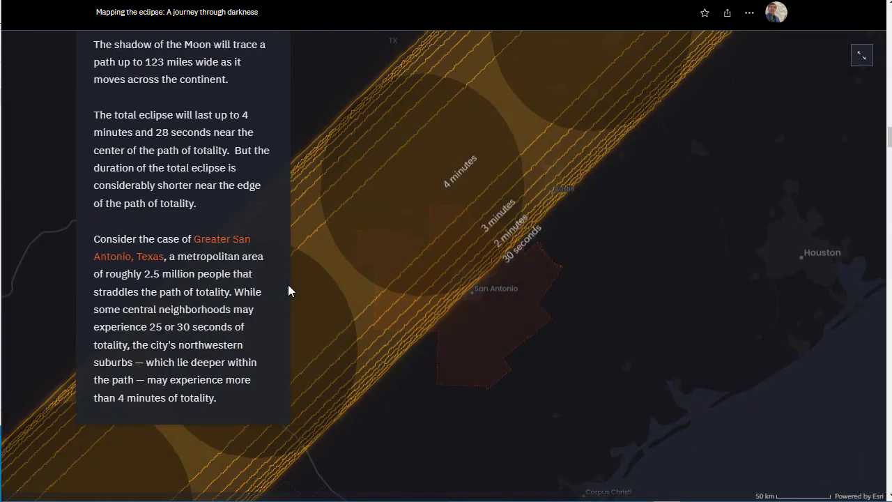
scroll(289, 290, down, 4)
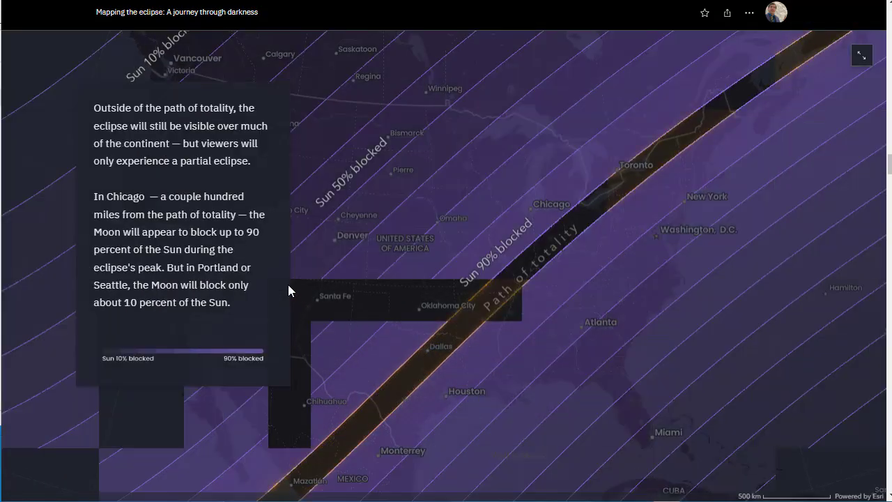
scroll(288, 285, down, 6)
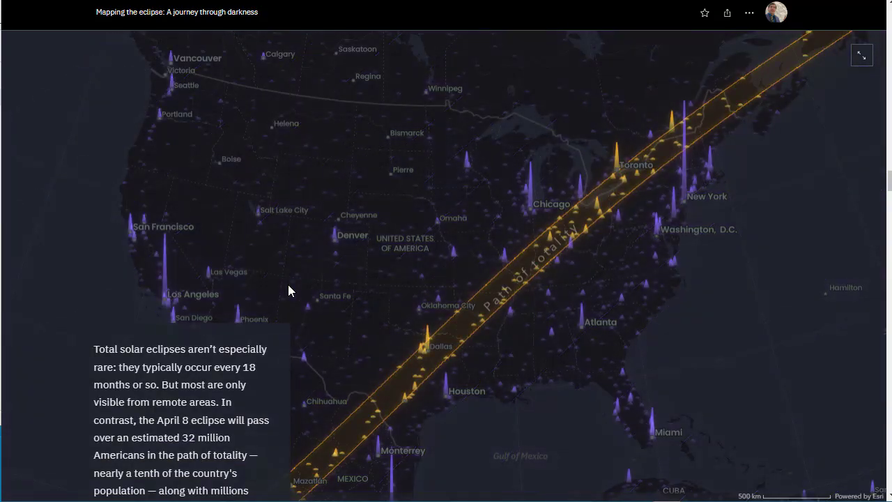
Step: Scroll past the urban-spike map, drive-time map and corona illustration to the April cloud-cover map
scroll(288, 284, down, 8)
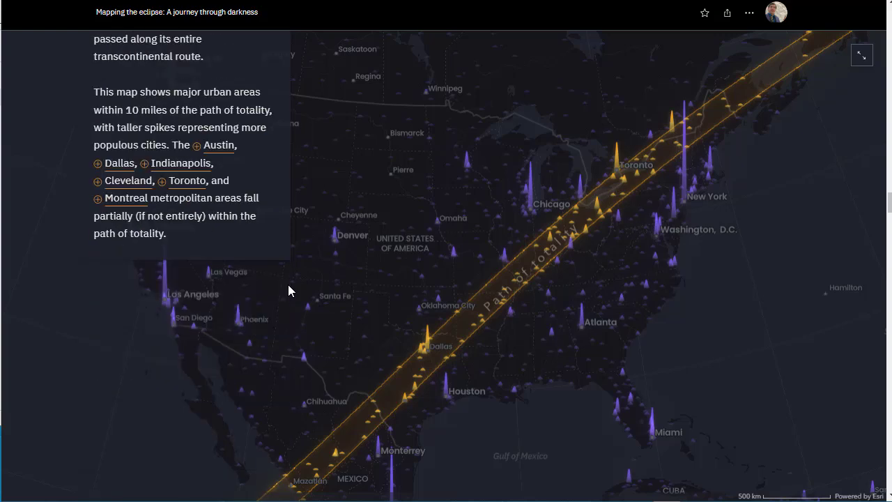
scroll(288, 284, down, 7)
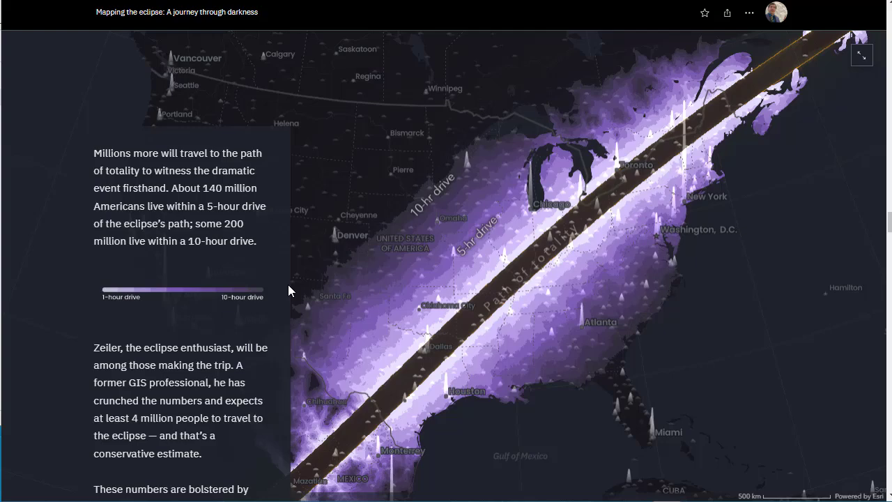
scroll(288, 284, down, 7)
scroll(288, 284, down, 9)
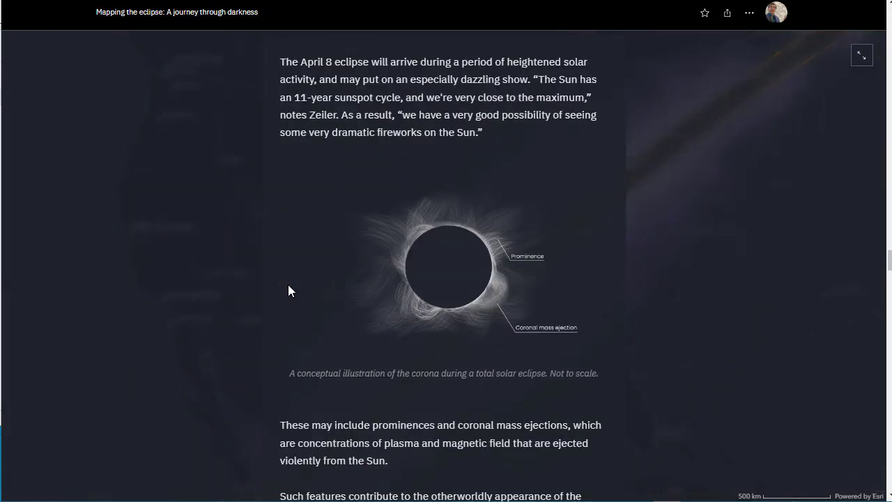
scroll(288, 284, down, 10)
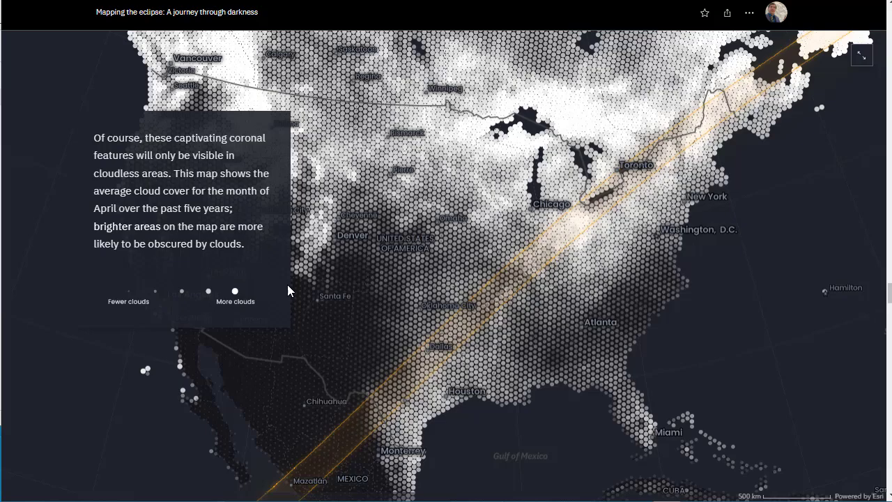
Step: Scroll past the historical eclipse paths and 'Explore more eclipse maps' to the 'About this story' credits
scroll(288, 291, down, 10)
scroll(287, 291, down, 10)
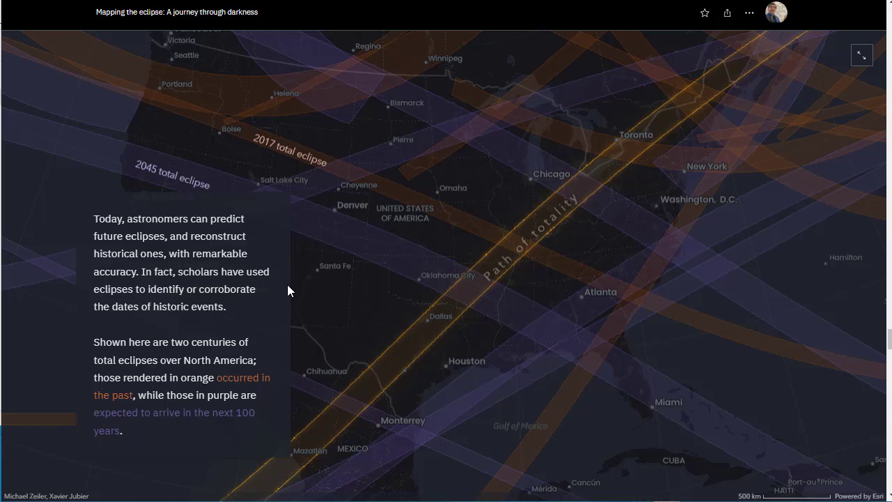
scroll(288, 291, down, 10)
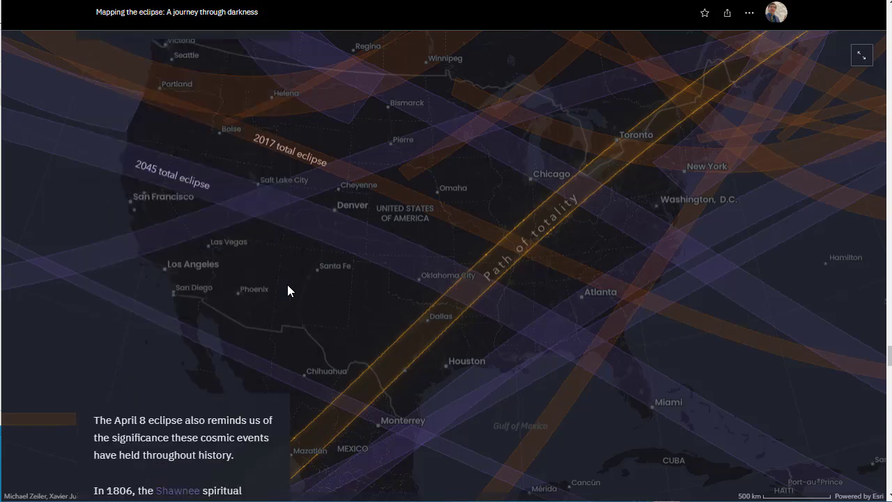
scroll(287, 291, down, 5)
scroll(233, 283, down, 5)
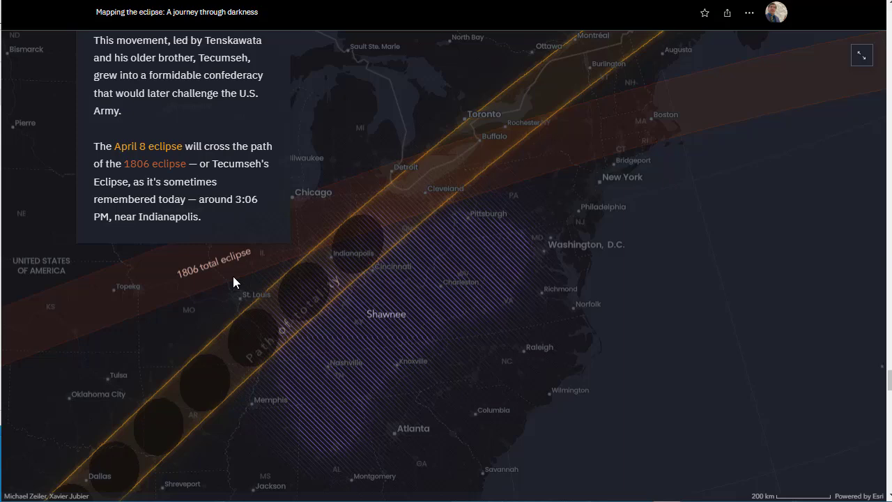
scroll(216, 276, down, 10)
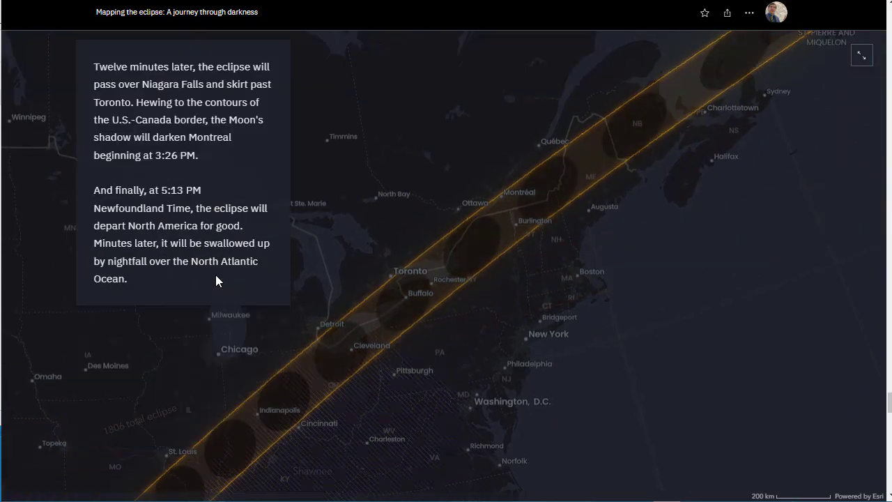
scroll(215, 274, down, 5)
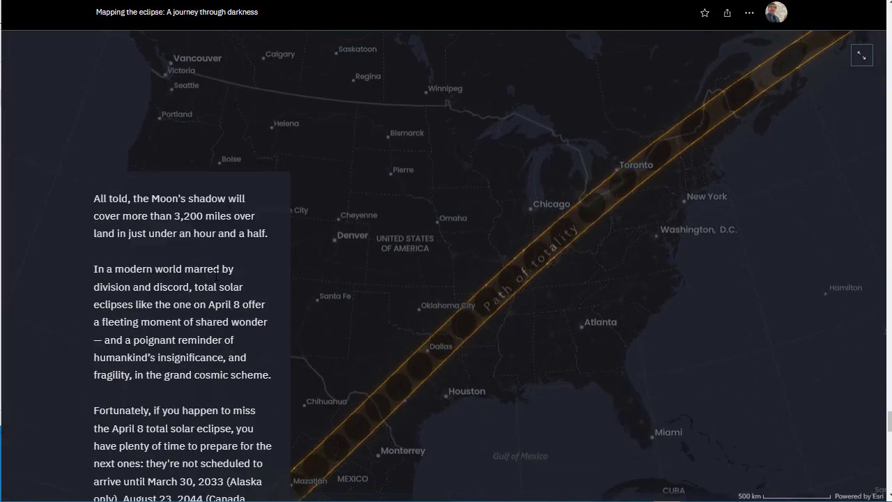
scroll(216, 276, down, 3)
scroll(216, 275, down, 8)
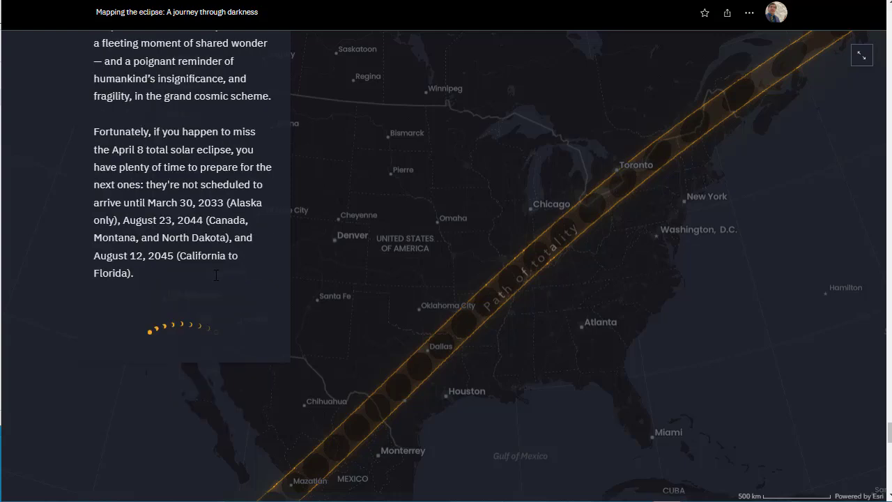
scroll(216, 275, down, 4)
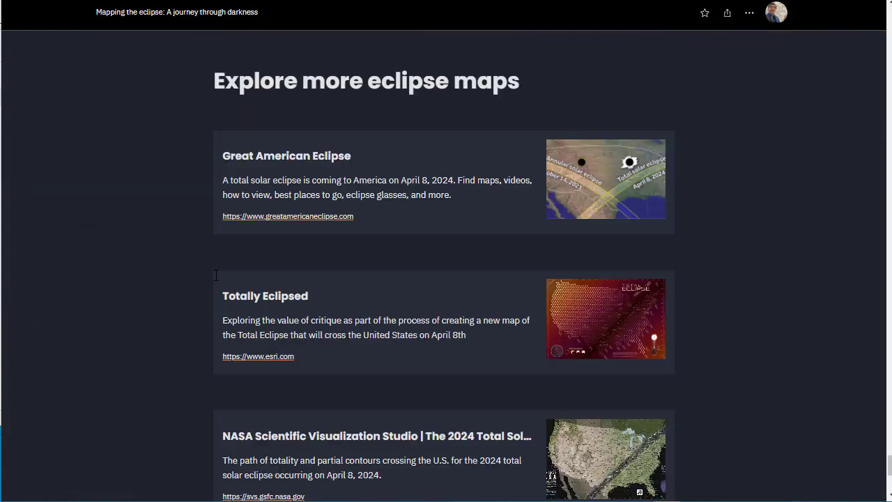
scroll(216, 275, down, 3)
scroll(216, 275, down, 2)
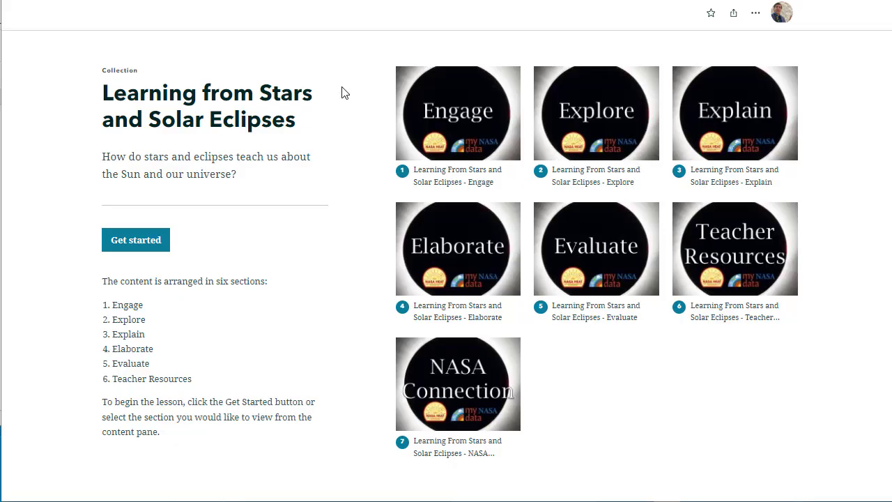
Step: Open the collection's Engage section, skim its start, and jump to Stage 2: From Cloud to Disk
click(475, 150)
scroll(395, 220, down, 10)
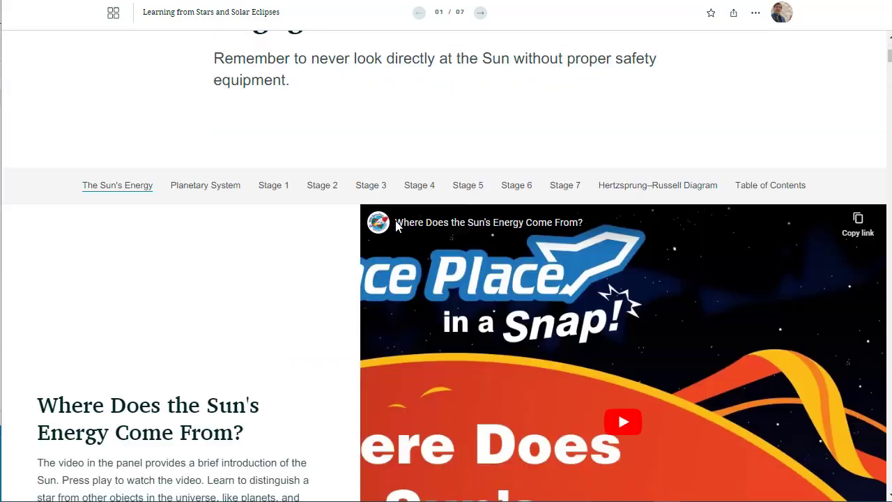
scroll(302, 219, down, 10)
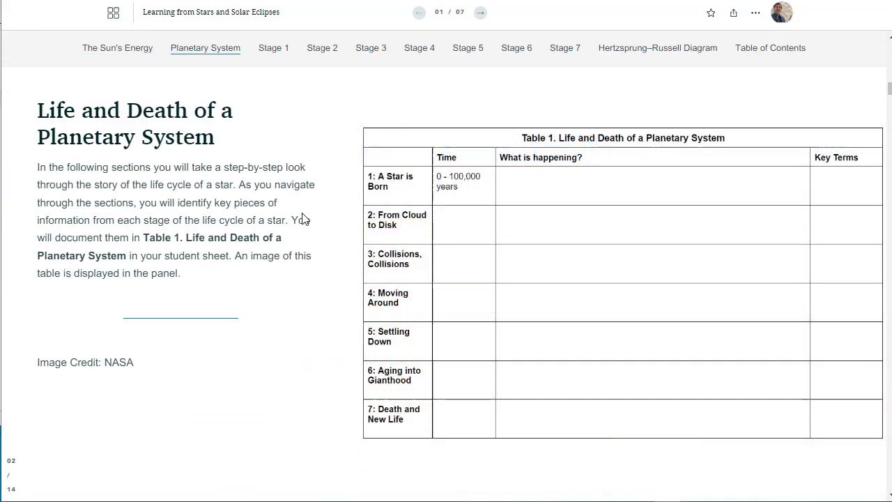
scroll(302, 215, down, 10)
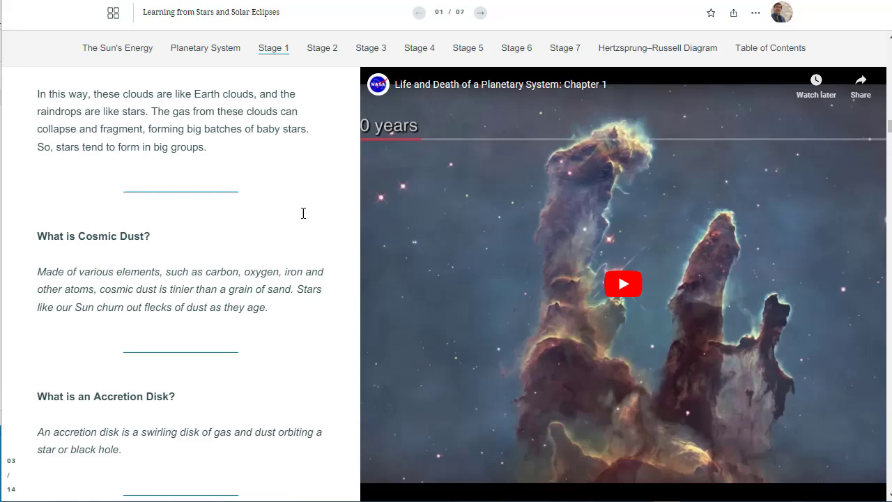
scroll(301, 219, down, 10)
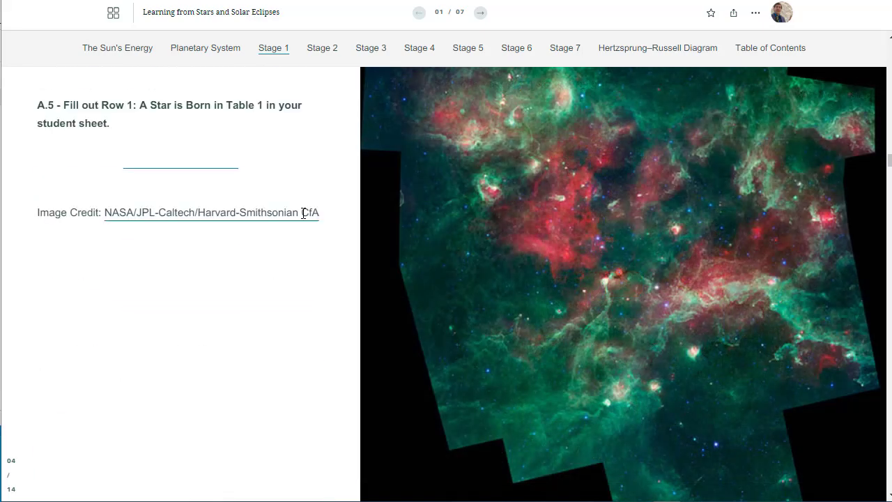
scroll(302, 219, down, 3)
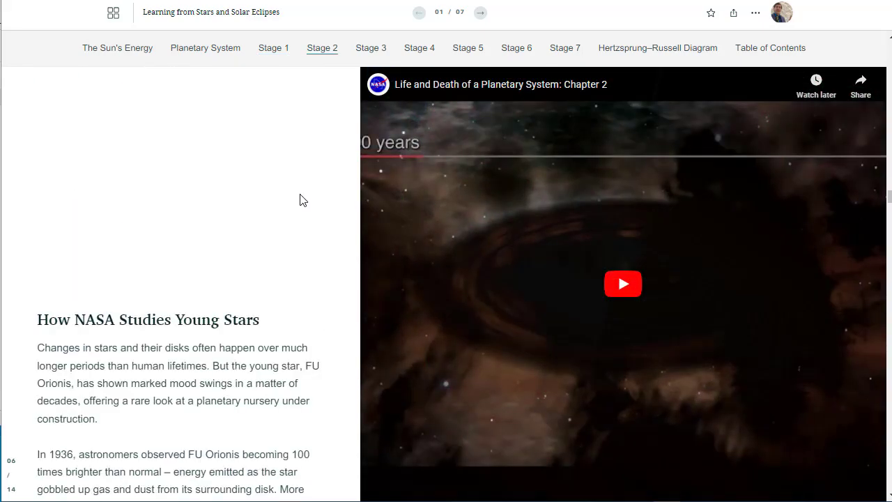
click(317, 50)
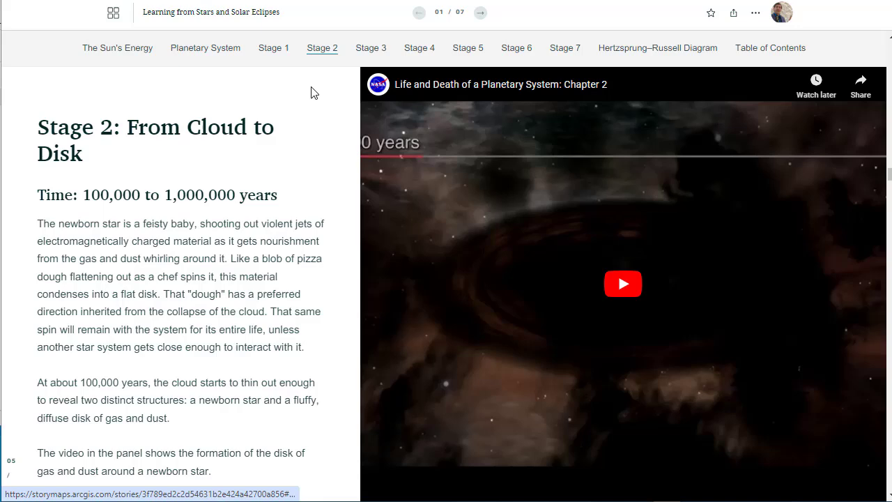
Step: Step through Stages 3, 4, 5 and 6 using the section navigation links
click(371, 51)
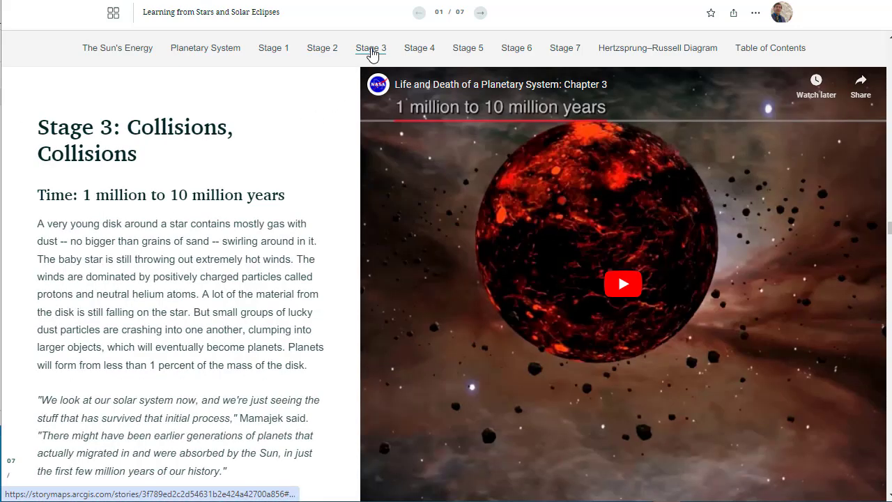
click(428, 54)
scroll(303, 213, down, 5)
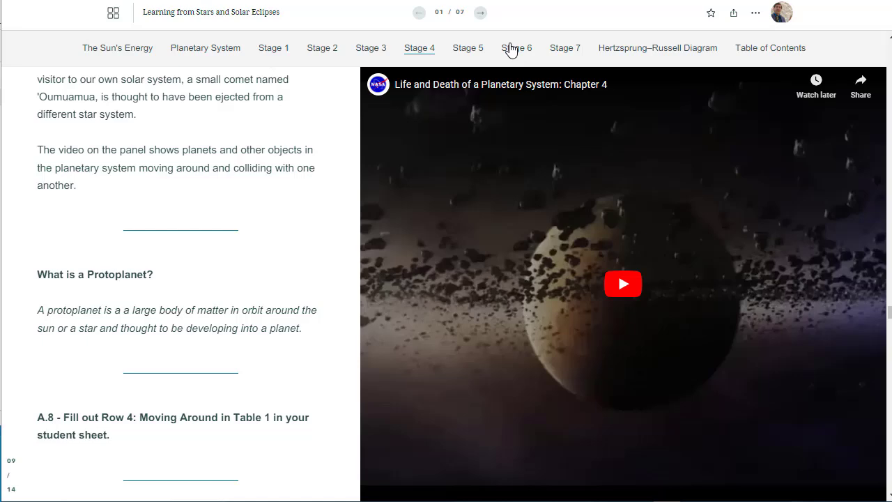
click(469, 49)
scroll(294, 246, down, 10)
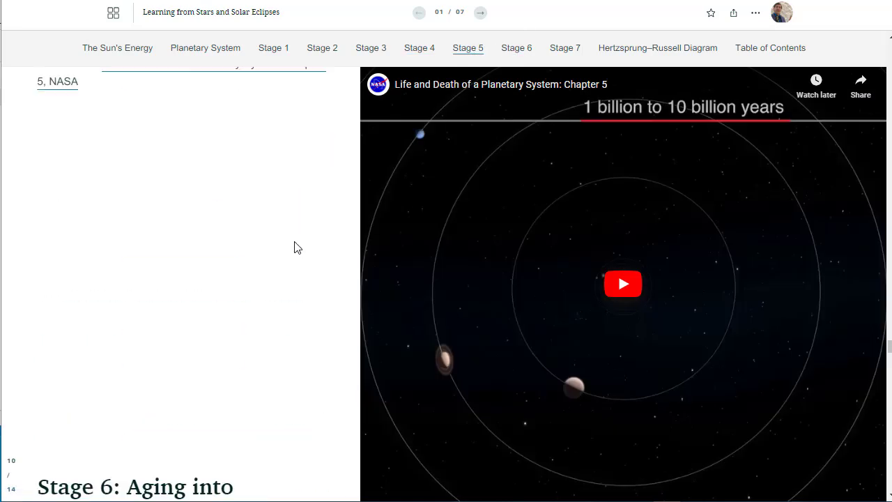
click(526, 53)
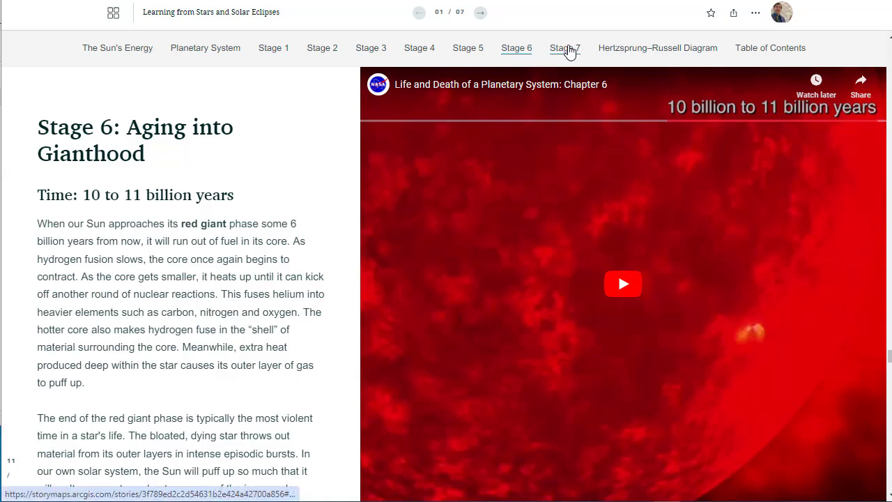
Step: Go to Stage 7: Death and New Life and on to the Hertzsprung–Russell Diagram questions A.12–A.14
click(567, 49)
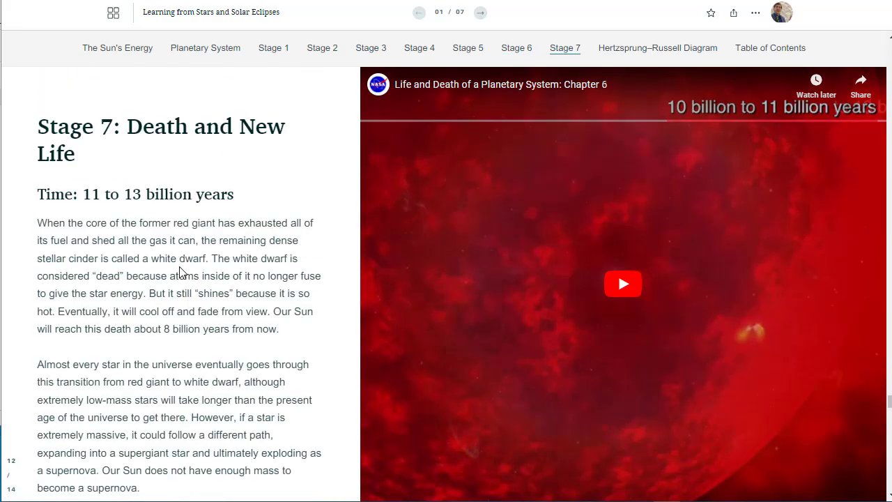
scroll(180, 270, down, 20)
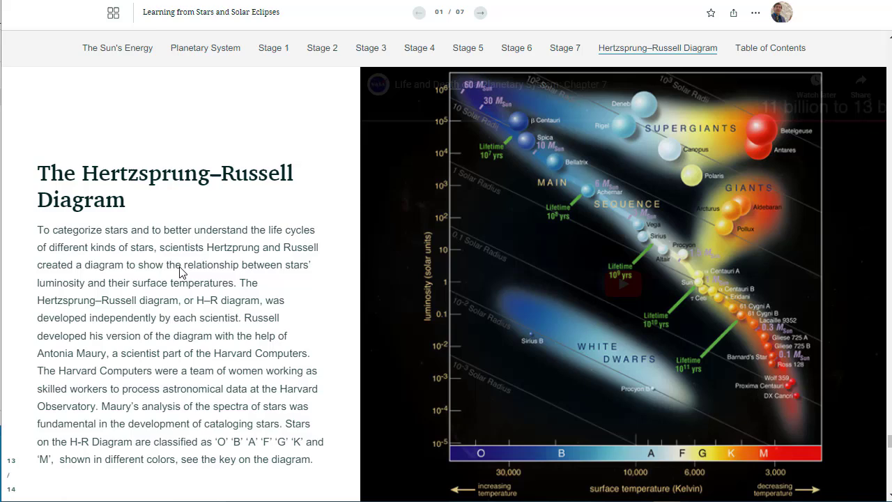
scroll(180, 266, down, 1)
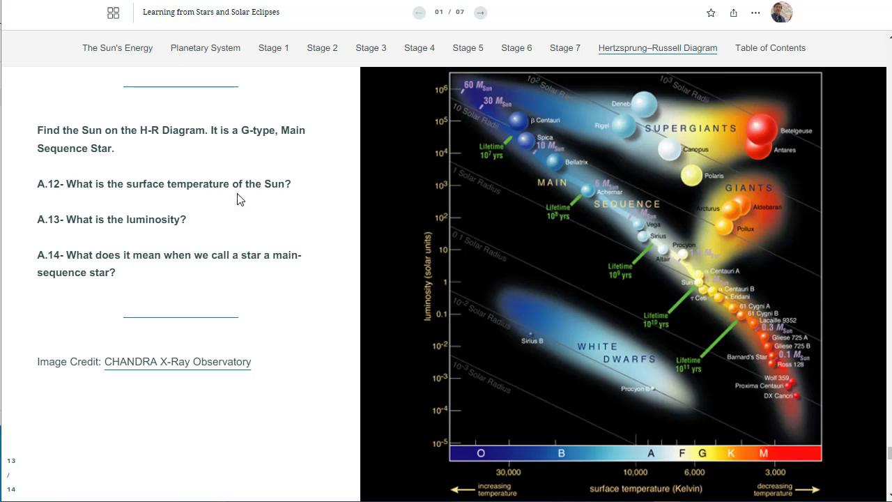
Step: Go to page 02/07, Explore: Living with a Star, and play the Solar Cycle As Seen From Space video
click(480, 15)
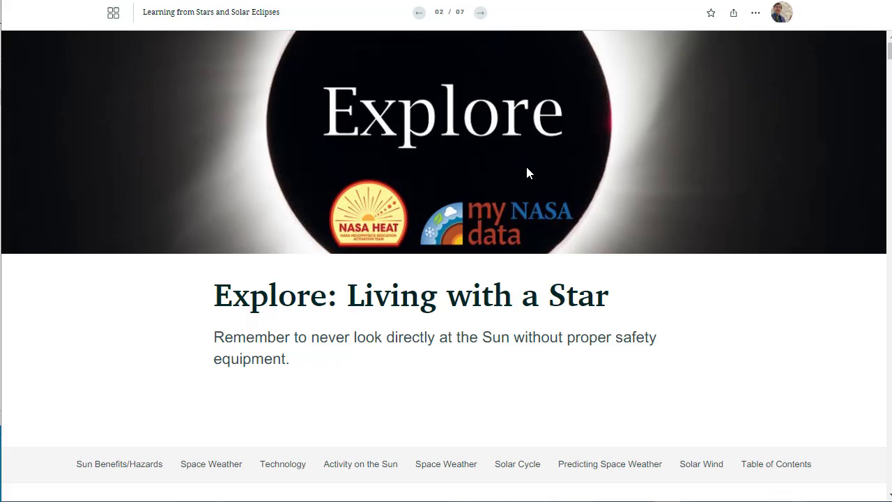
scroll(526, 173, down, 10)
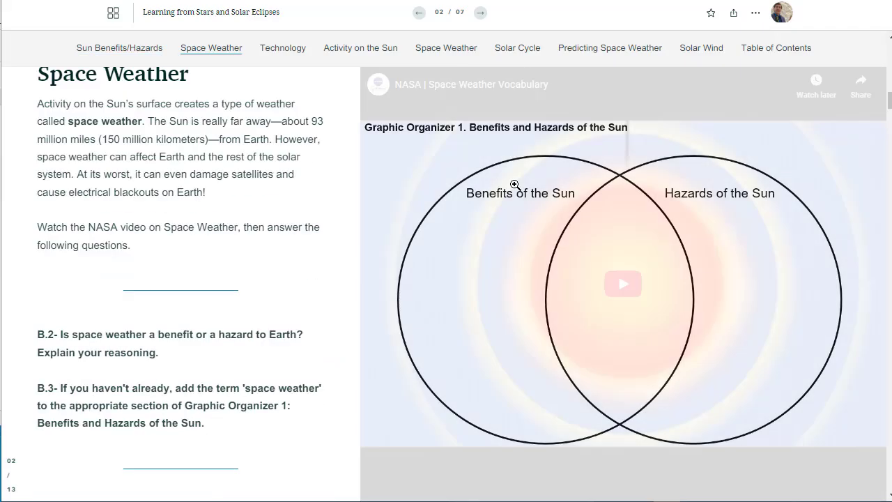
scroll(514, 184, down, 10)
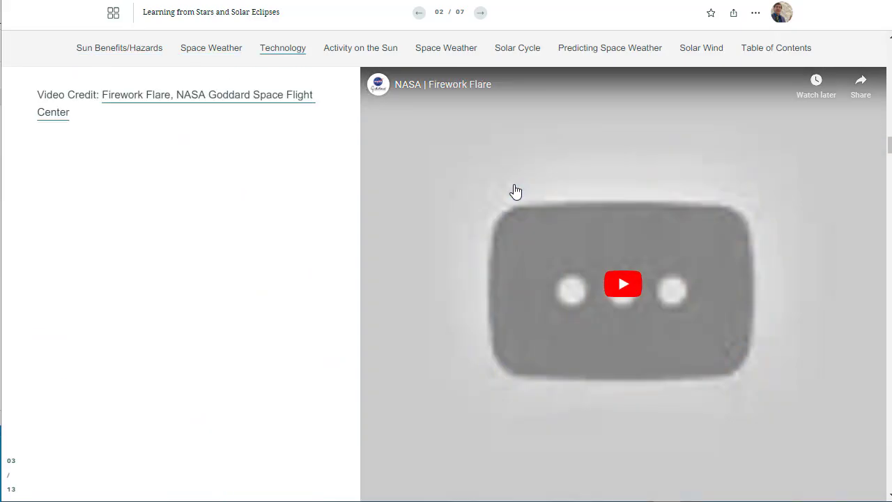
scroll(515, 187, down, 10)
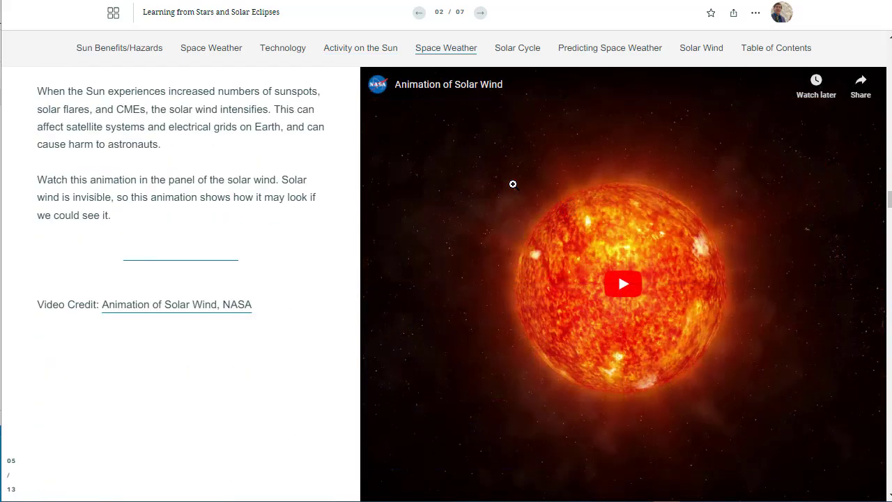
scroll(512, 184, down, 10)
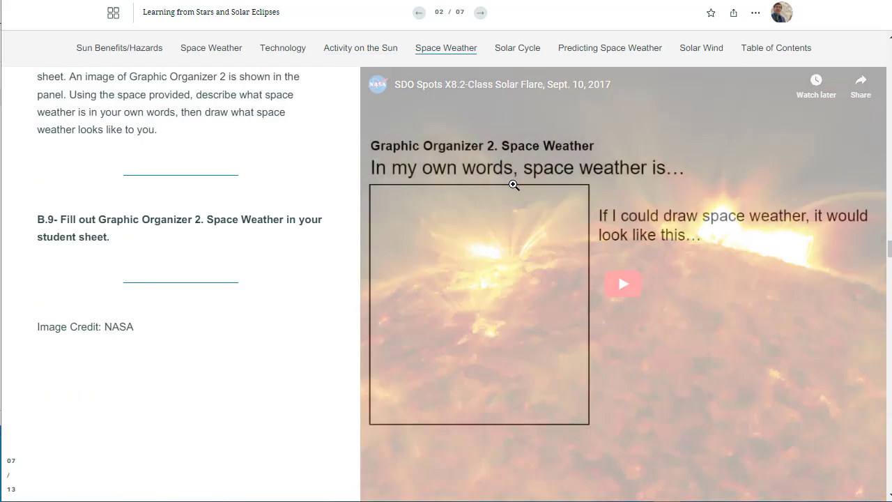
scroll(513, 185, down, 5)
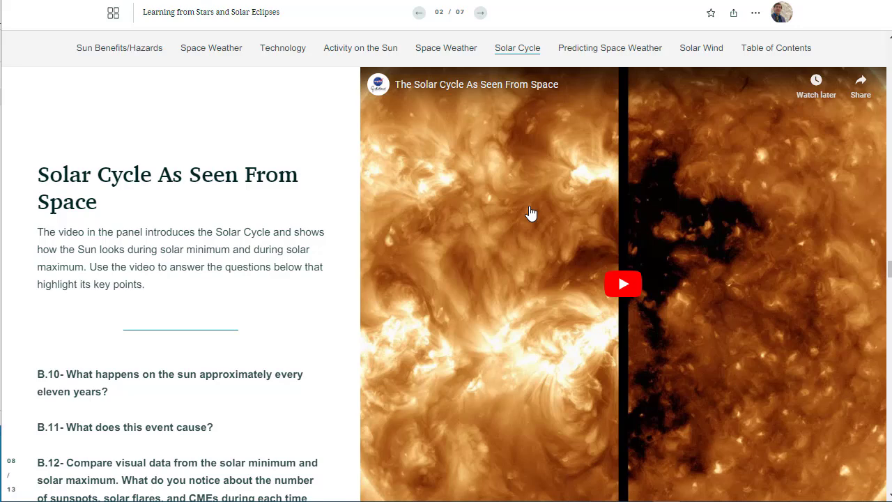
click(591, 282)
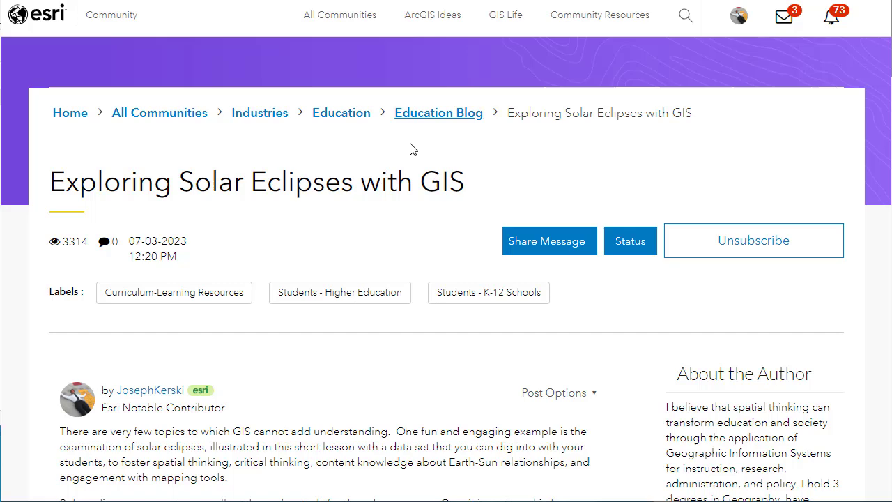
Step: Read through the 'Exploring Solar Eclipses with GIS' post and open its SolarEclipsePath FeatureServer link
scroll(358, 245, down, 1)
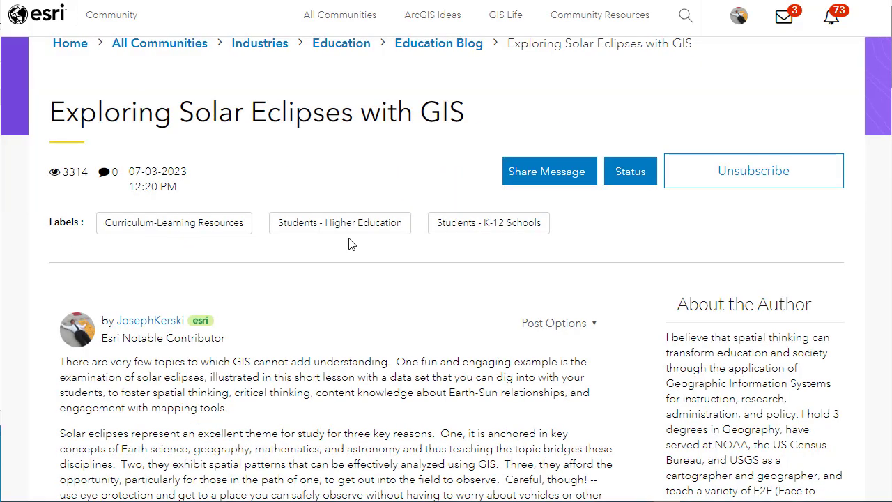
scroll(351, 244, up, 1)
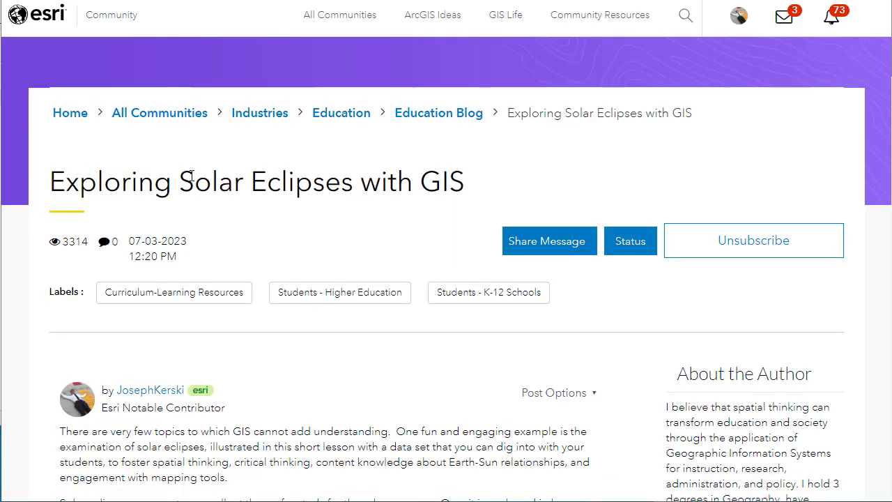
scroll(308, 310, down, 3)
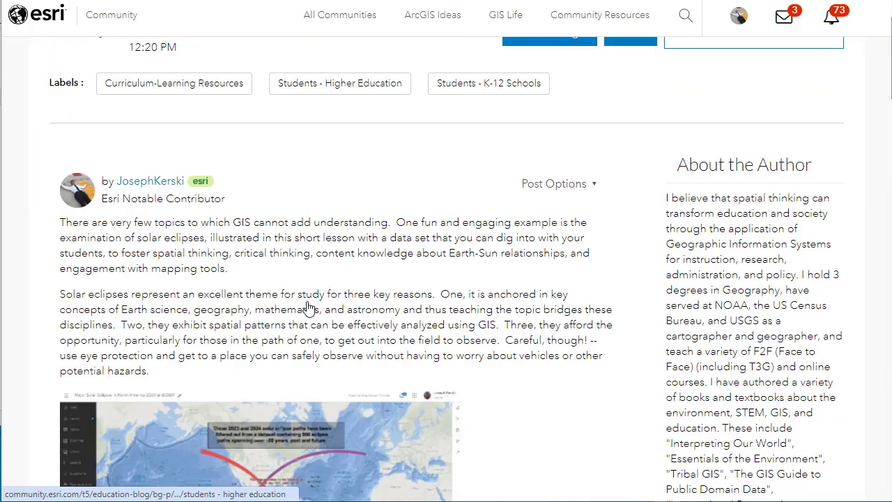
scroll(308, 308, down, 3)
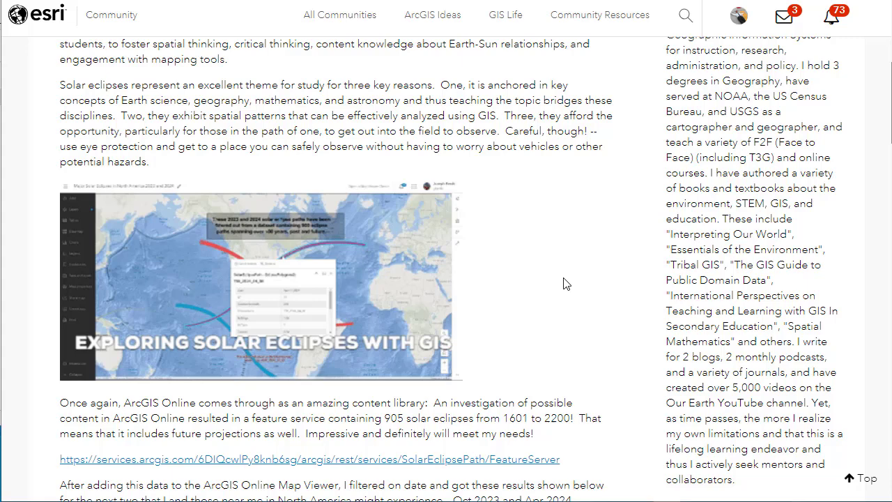
scroll(564, 284, down, 3)
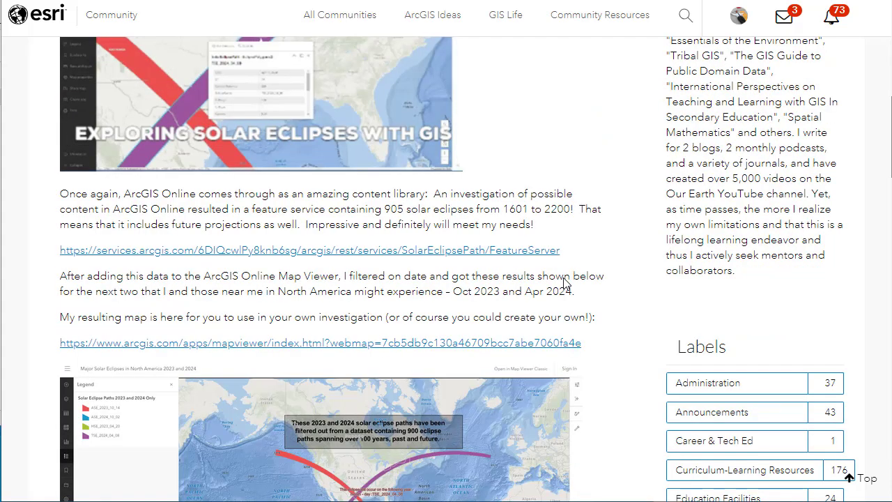
click(473, 251)
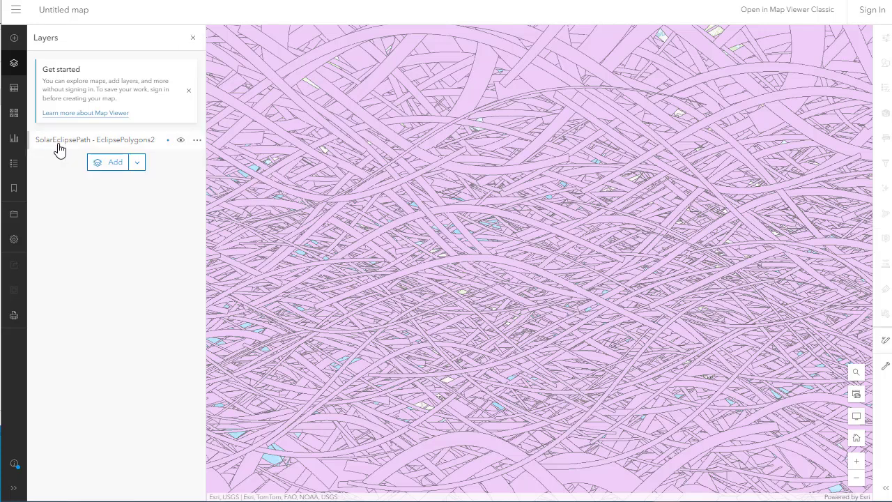
Step: Set the EclipsePolygons2 layer's transparency to 53% in its Properties
click(59, 148)
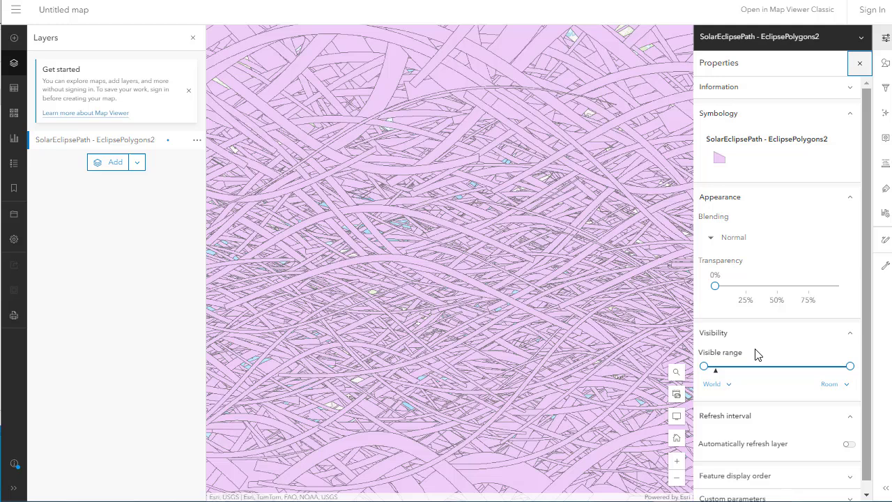
scroll(743, 377, down, 1)
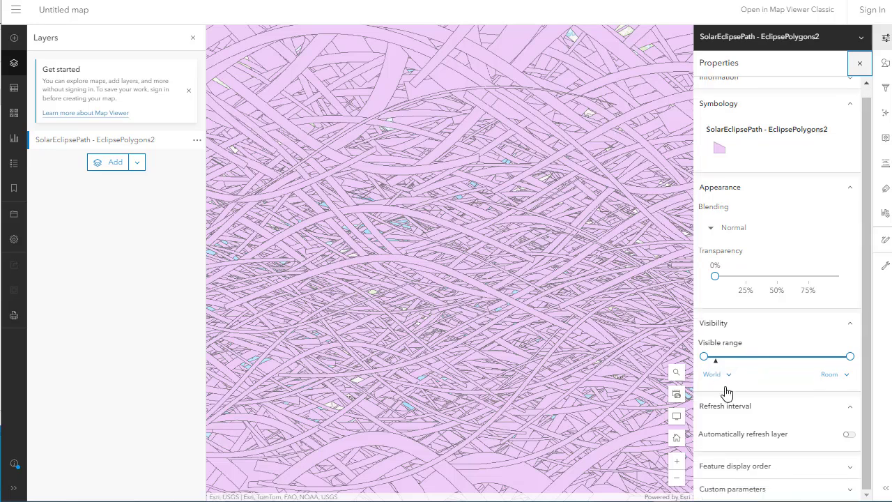
drag(715, 277, 749, 277)
click(780, 282)
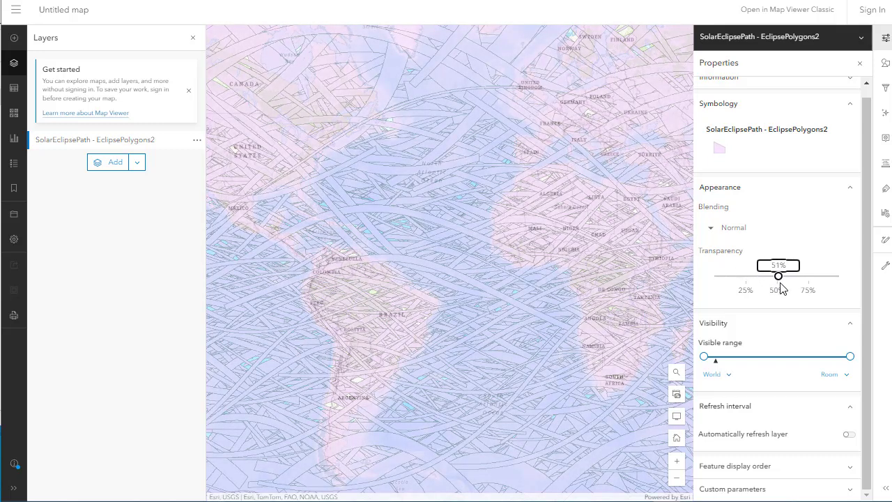
key(ctrl+w)
key(ctrl+w)
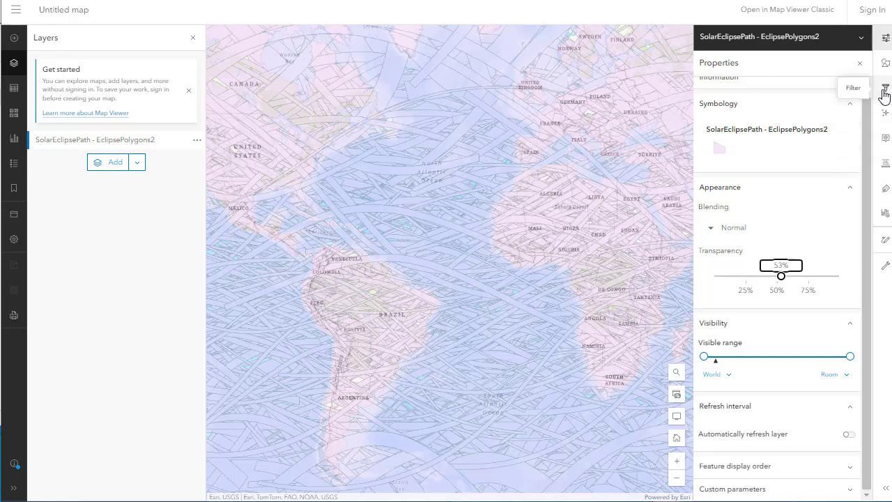
Step: Add a layer filter on the Date field using the 'is between' operator
click(885, 94)
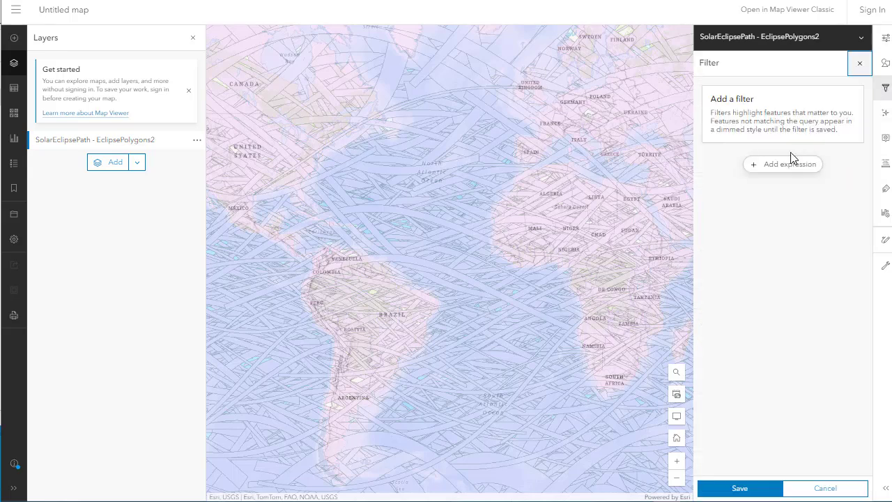
click(793, 160)
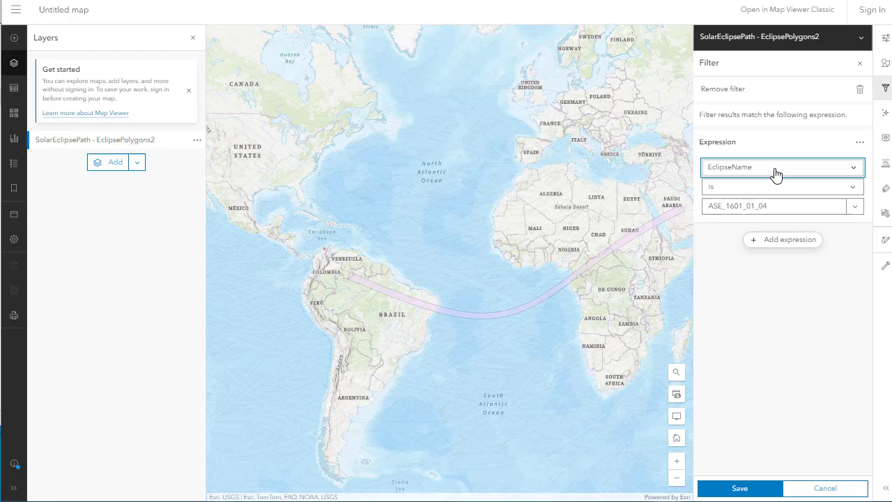
click(776, 170)
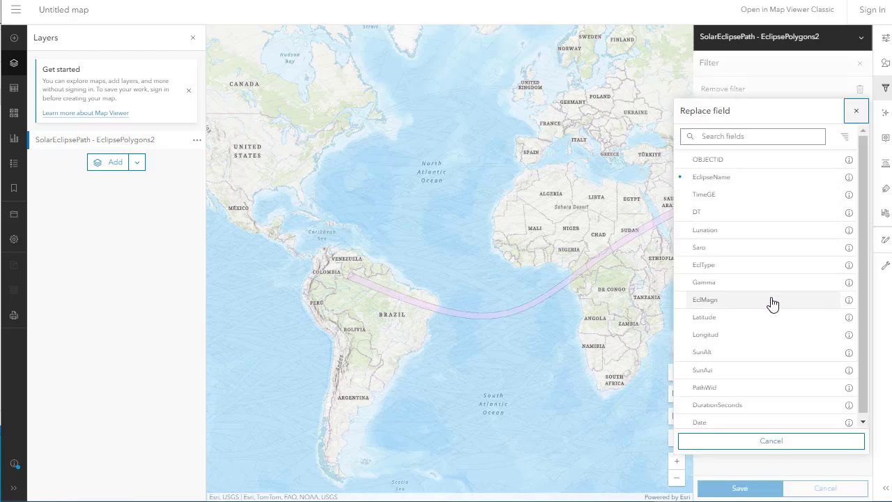
click(732, 422)
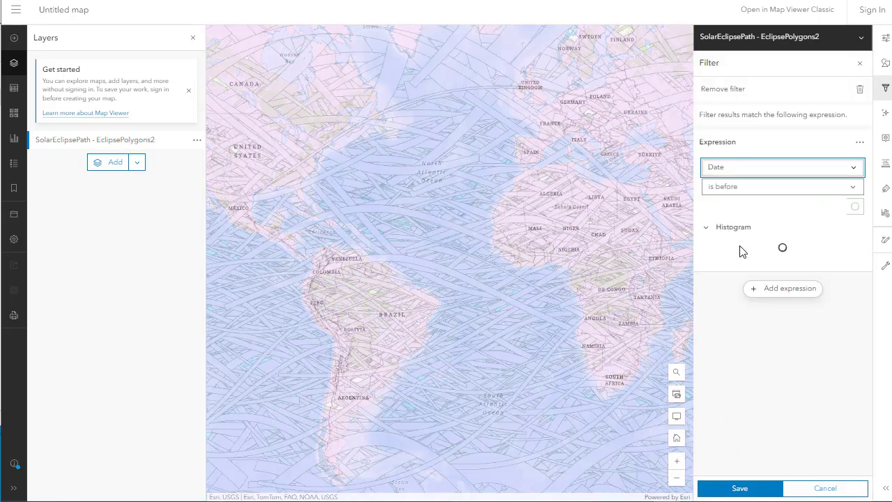
click(742, 189)
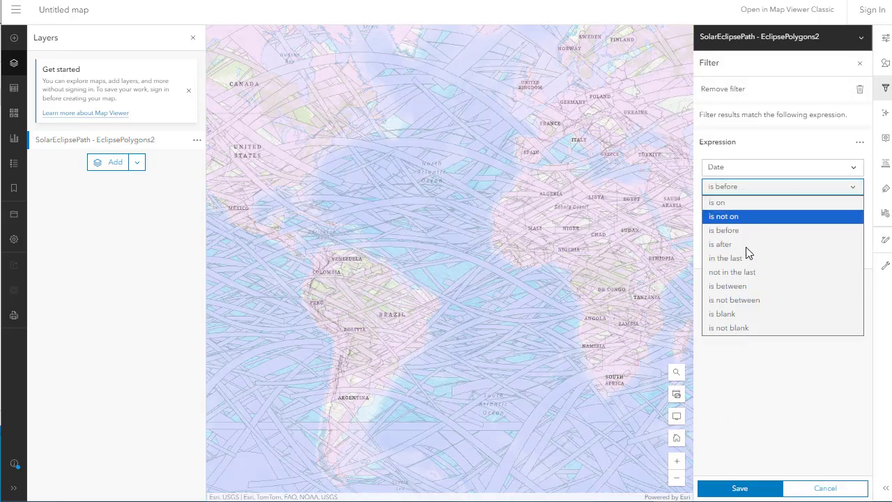
click(745, 287)
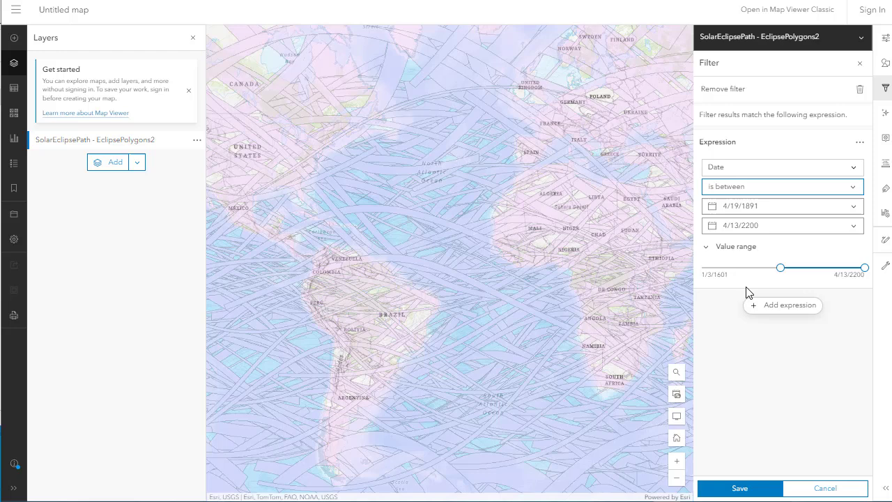
Step: Enter the date range 4/1/2015 to 4/13/2024 for the filter
click(766, 206)
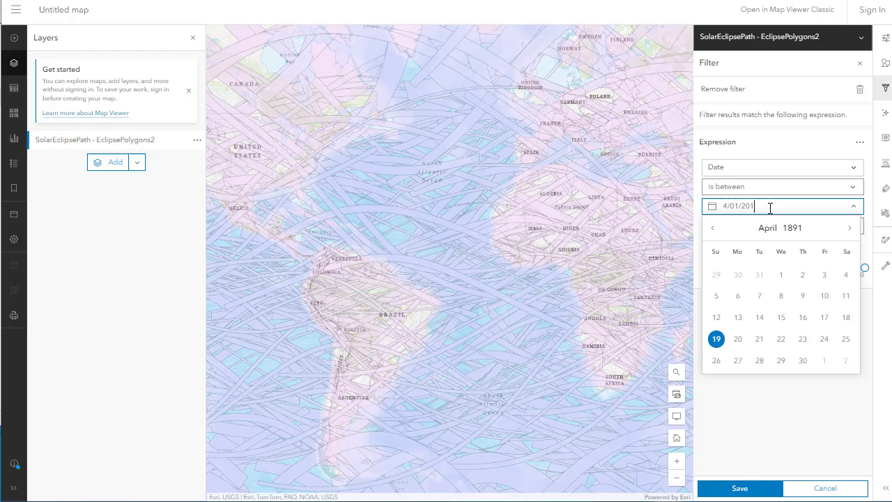
text(5)
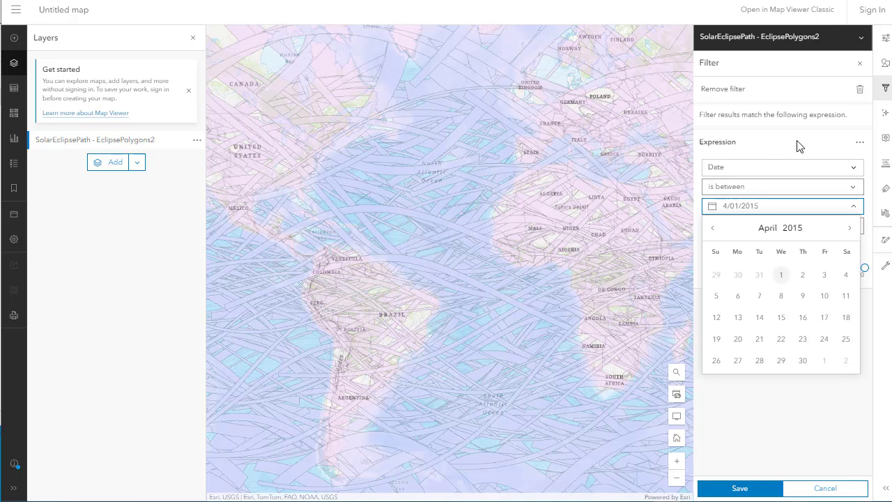
key(Return)
click(782, 228)
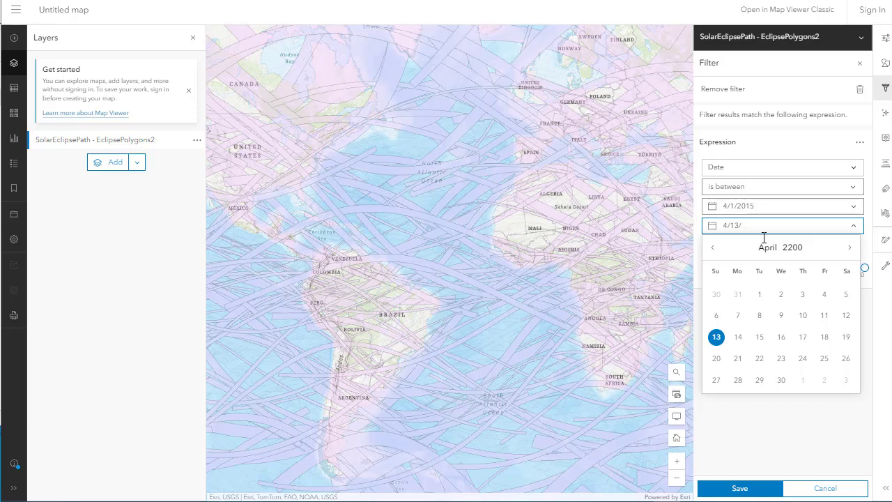
text(4)
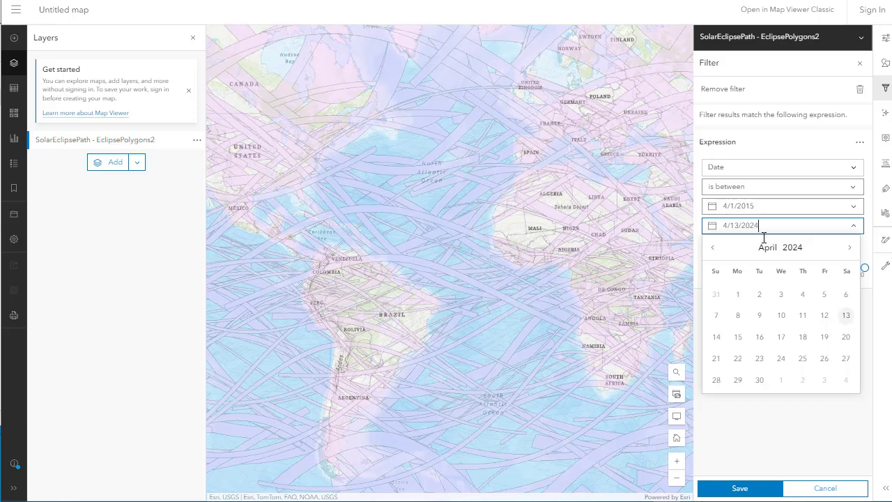
key(Return)
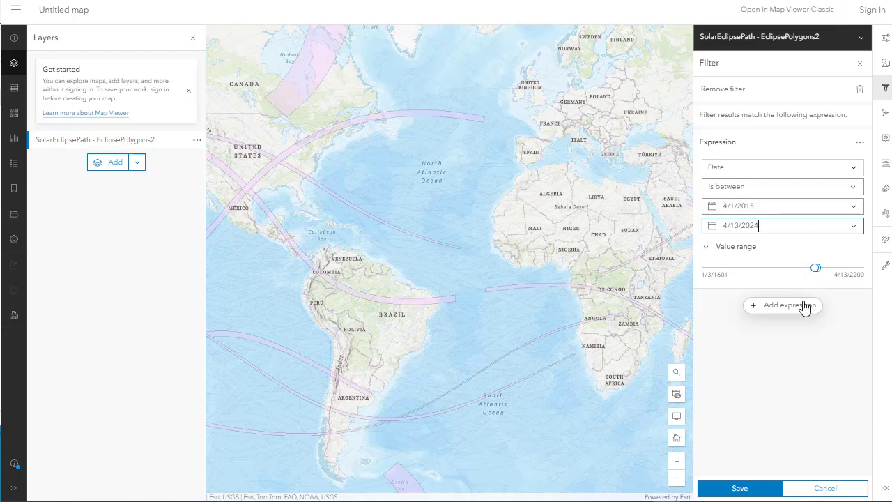
drag(360, 211, 427, 242)
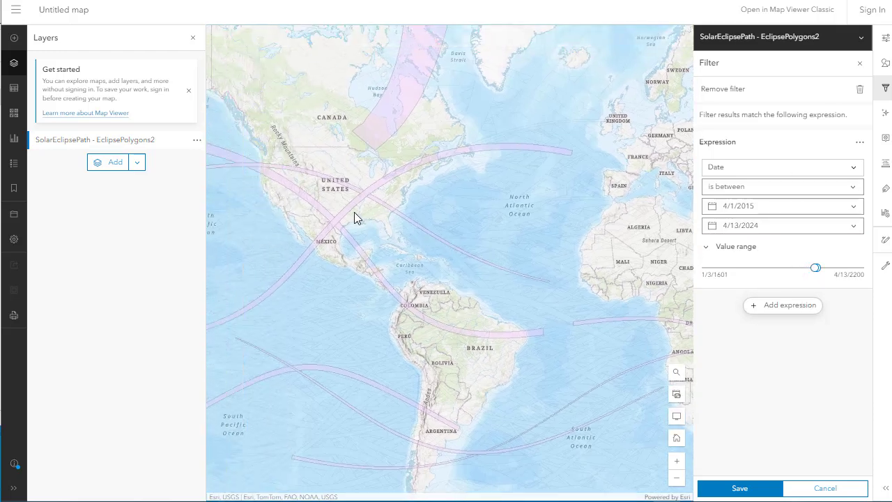
click(739, 488)
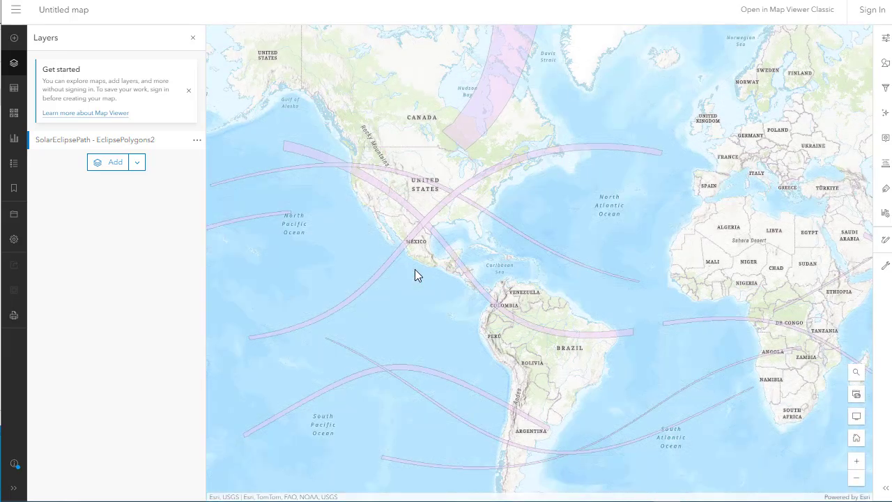
scroll(444, 226, up, 1)
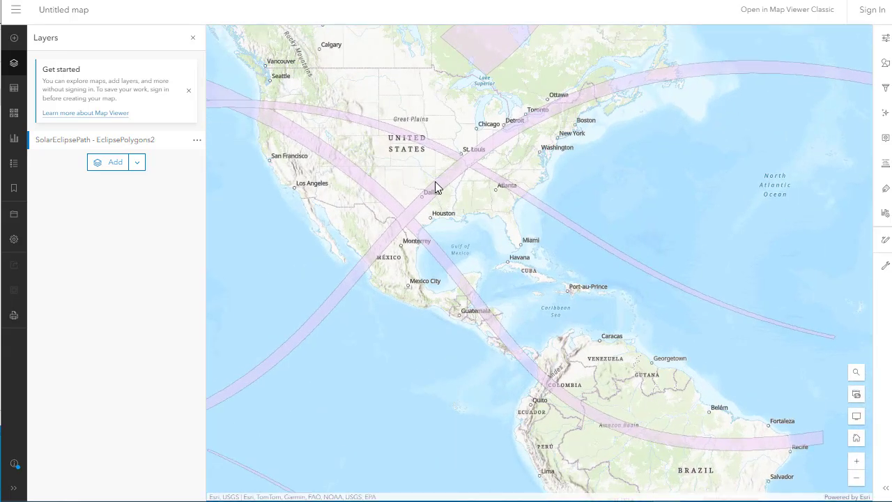
click(435, 187)
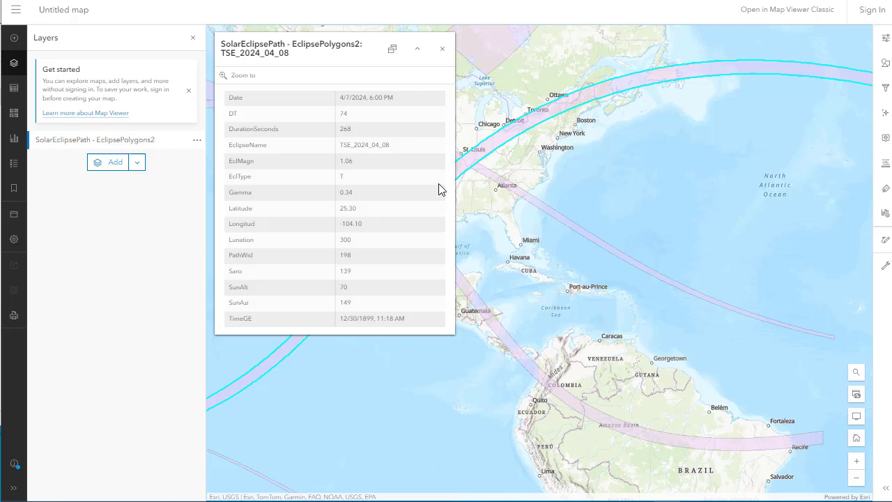
click(440, 51)
click(432, 147)
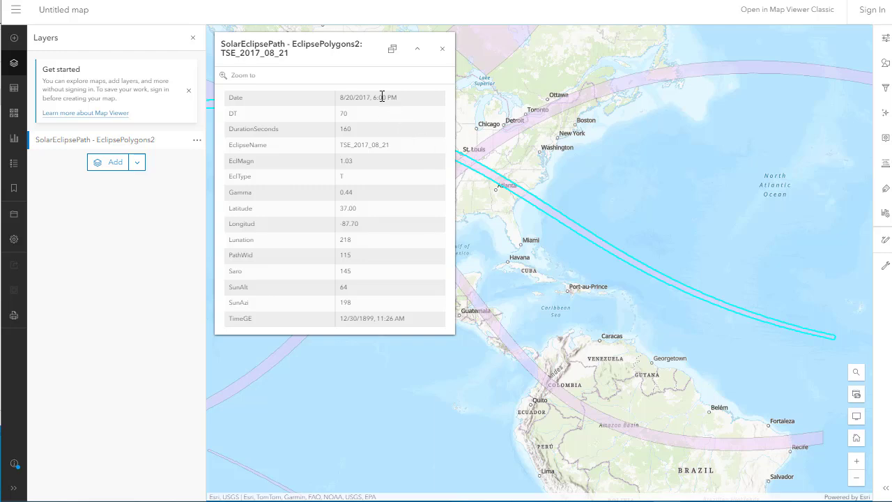
drag(411, 96, 344, 95)
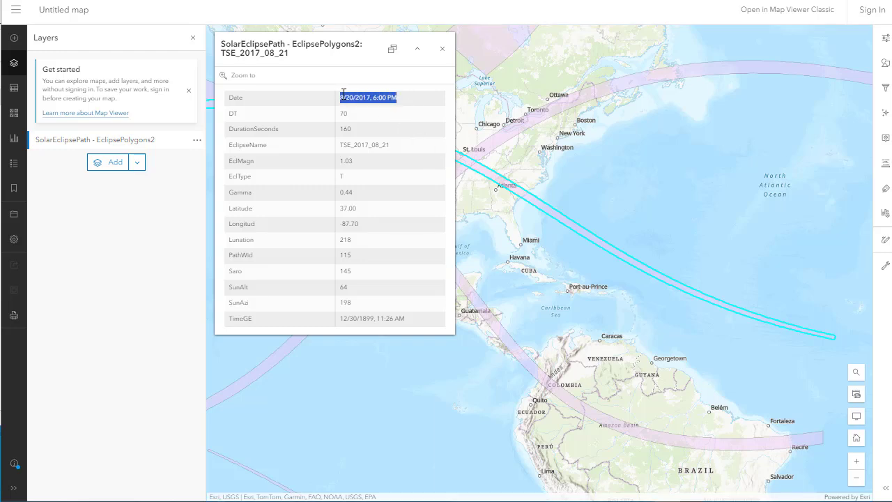
click(441, 48)
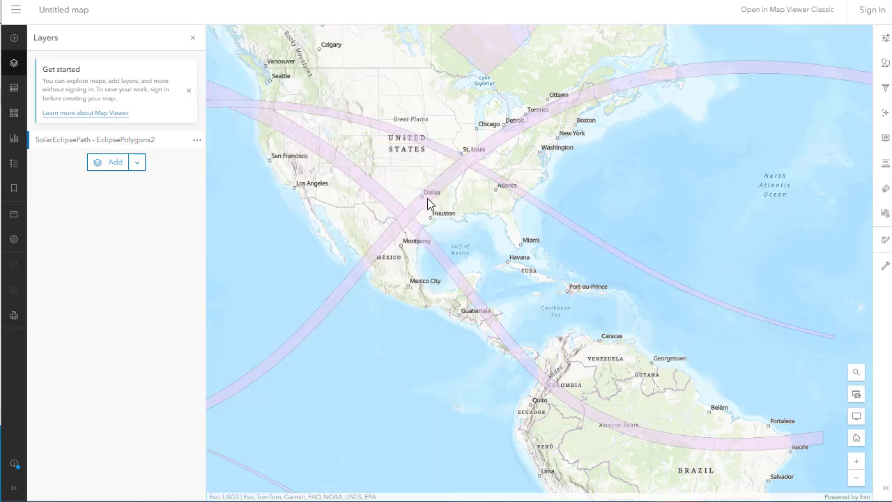
click(383, 195)
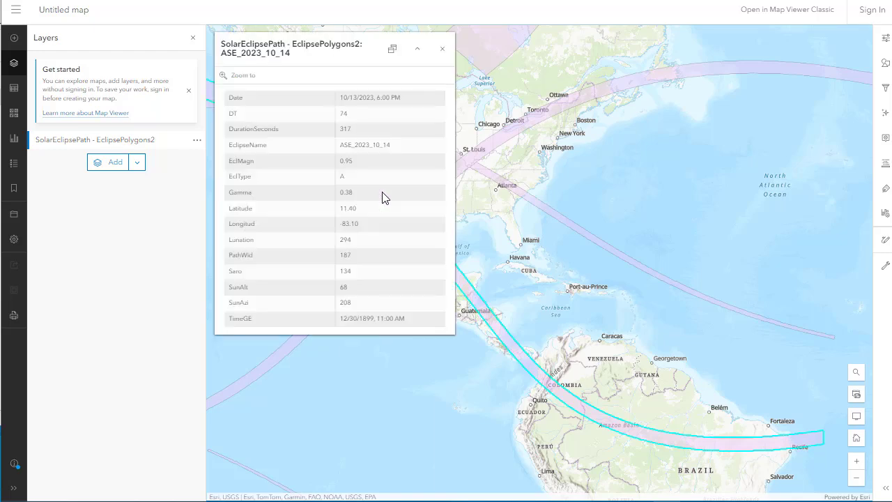
click(442, 50)
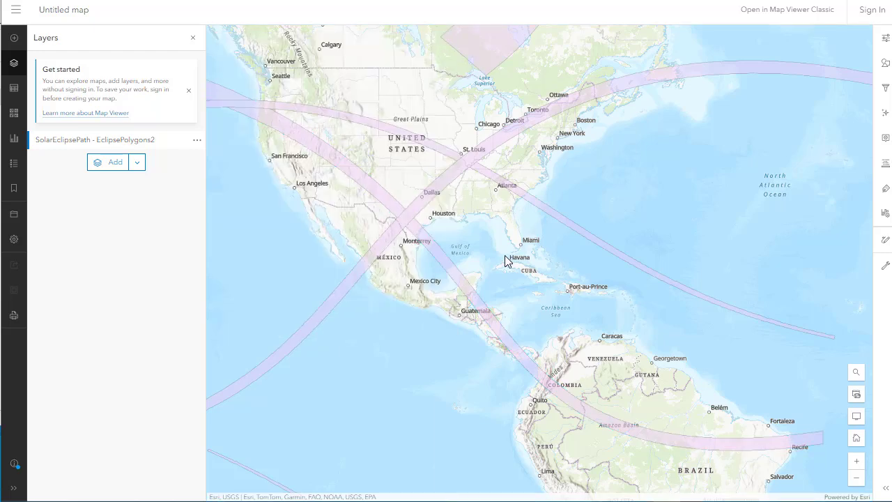
scroll(483, 283, down, 2)
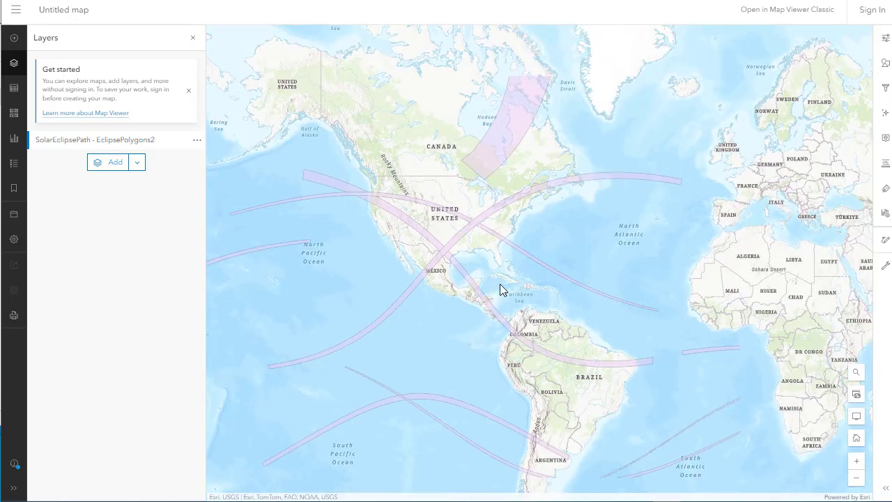
Step: Give the eclipse paths' single-symbol style a yellow-green fill
click(885, 63)
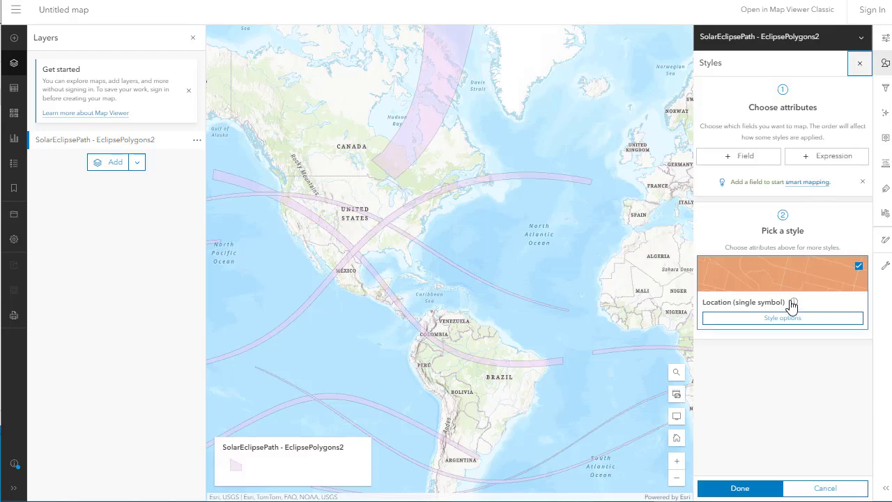
click(791, 319)
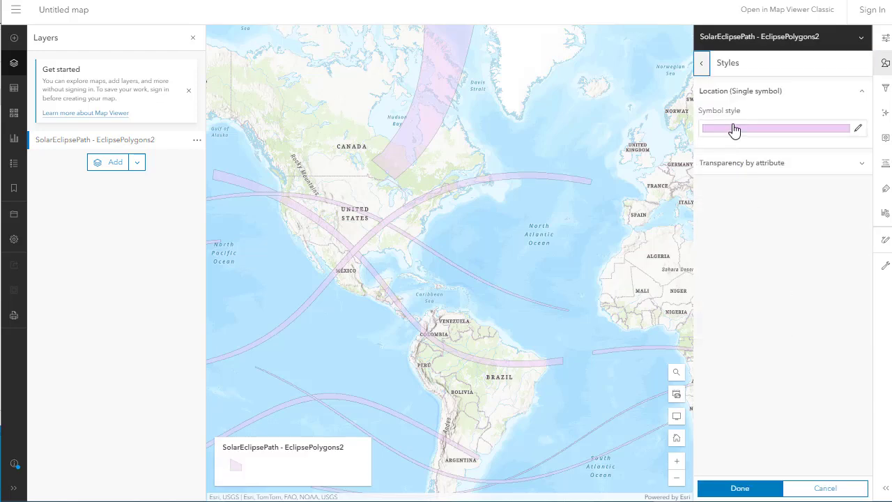
click(733, 130)
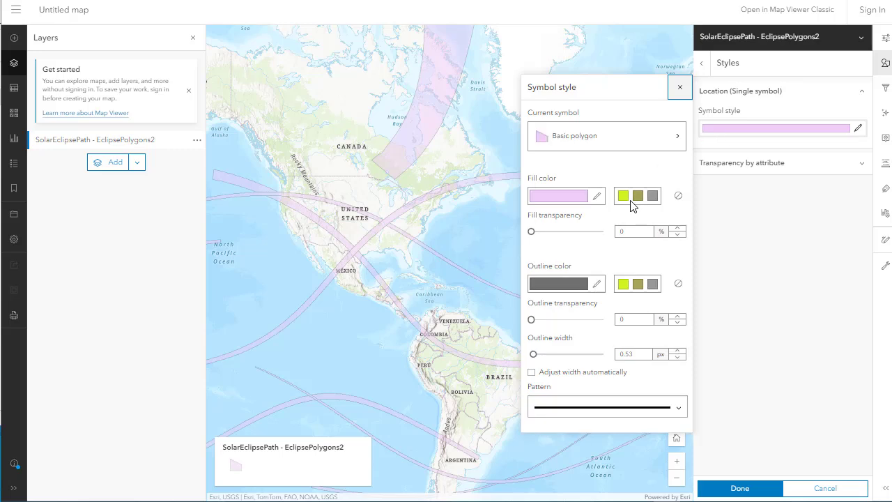
click(623, 195)
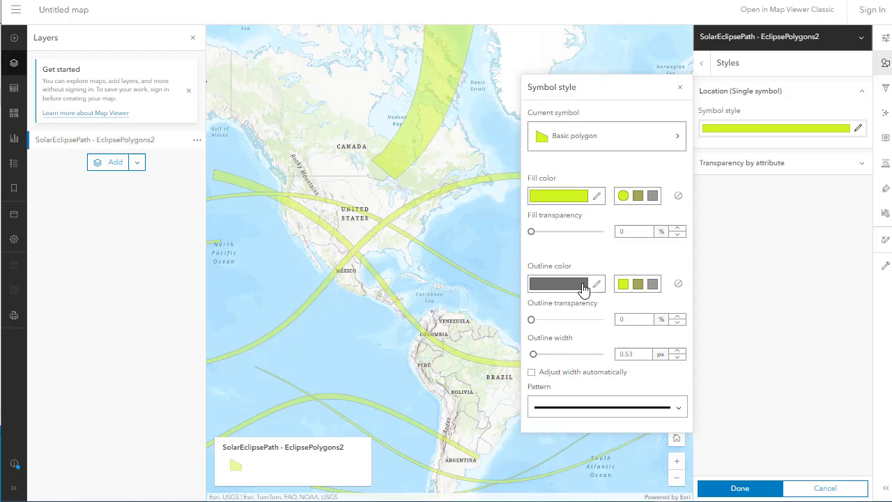
Step: Give the eclipse paths a red d15454 outline, 3.53 px wide
click(587, 285)
click(632, 148)
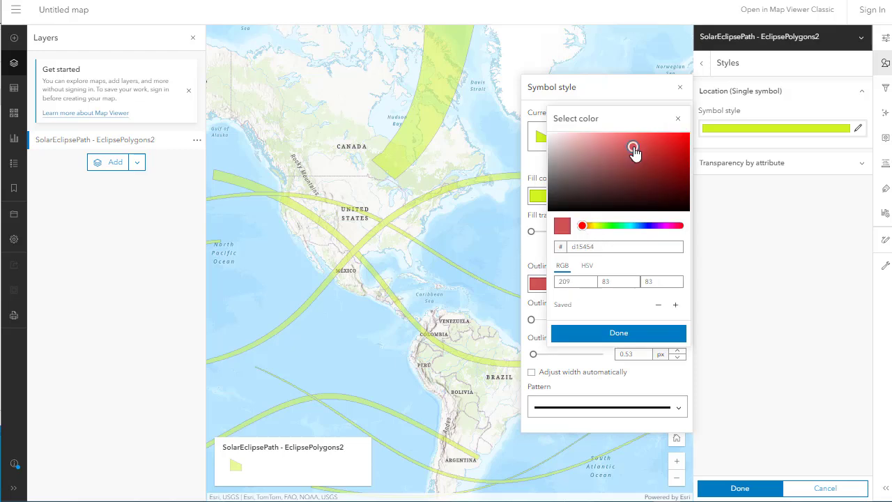
click(618, 337)
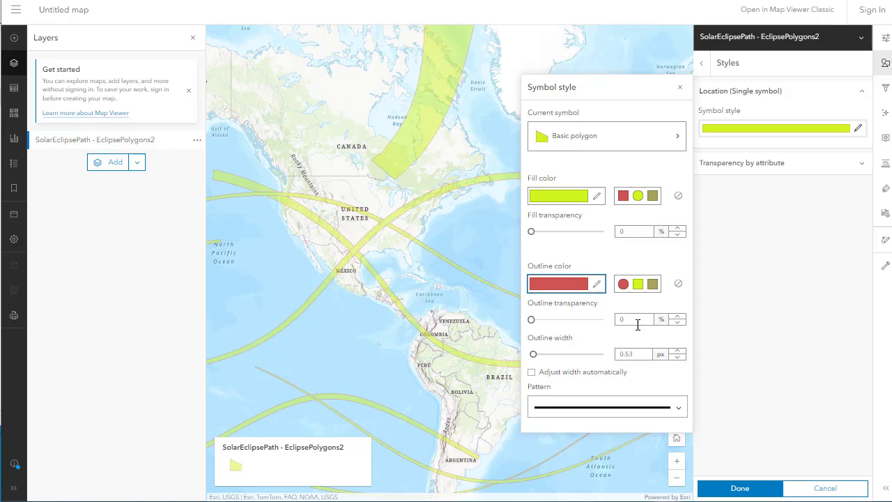
click(678, 350)
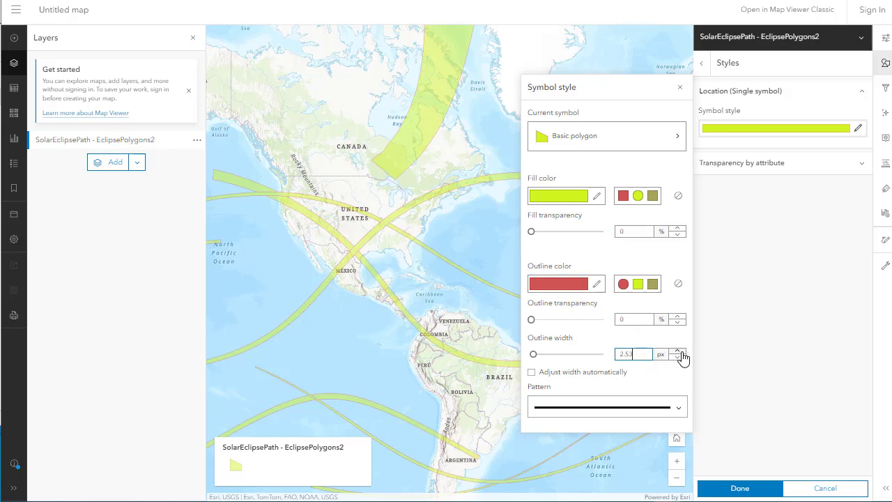
click(678, 350)
click(678, 351)
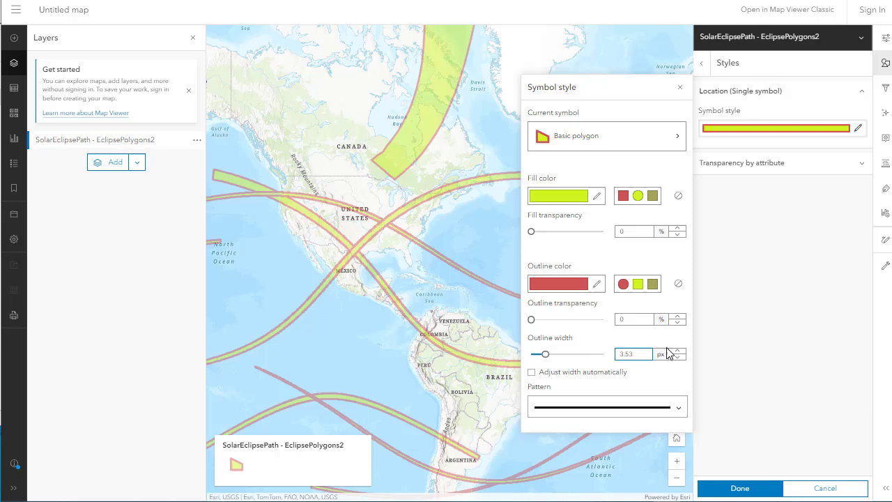
click(680, 87)
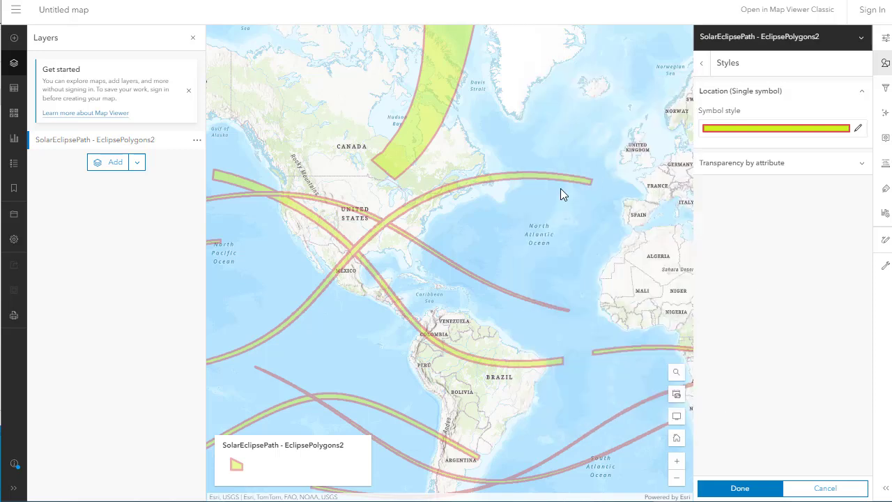
Step: Recentre the Major Solar Eclipses in North America 2023 and 2024 map on the four eclipse paths
drag(544, 209, 585, 217)
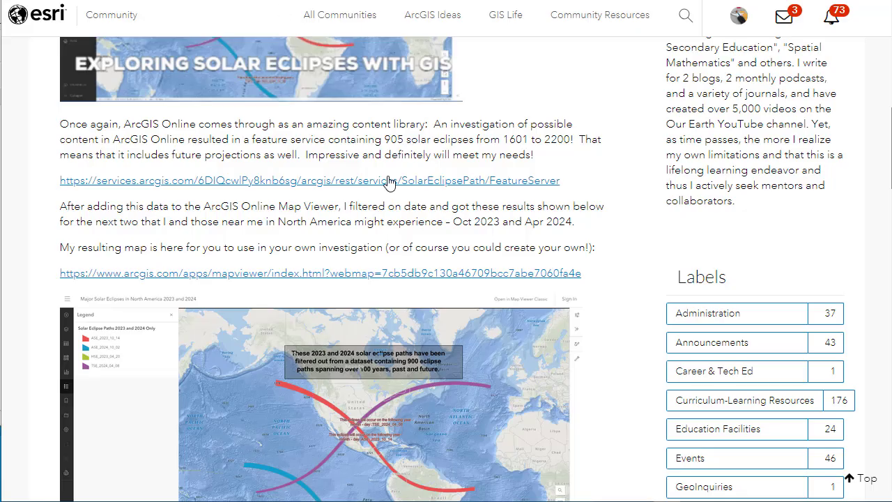
scroll(389, 182, down, 2)
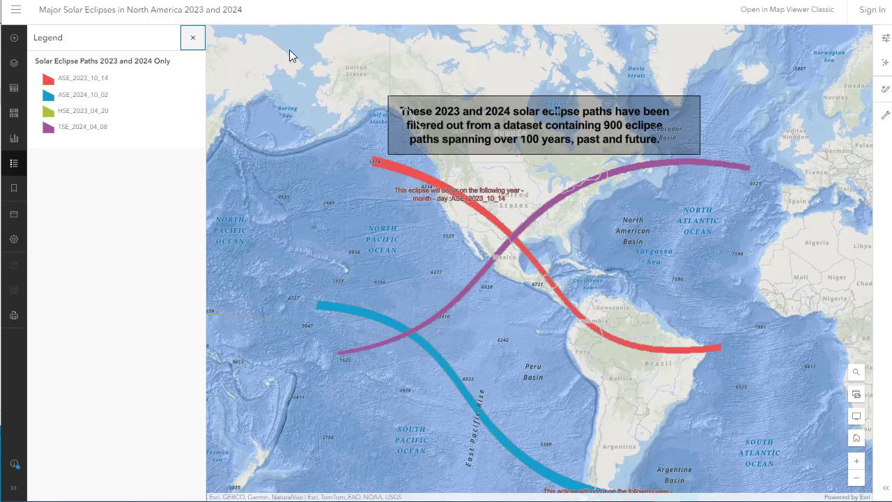
Step: Back in the blog post, highlight the student questions on cities, viewing locations, and path width and length
key(alt+Left)
scroll(401, 237, down, 3)
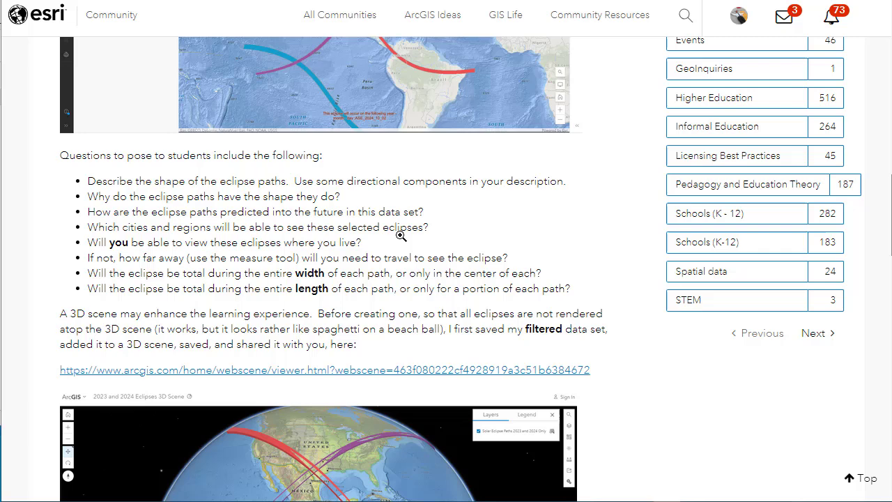
drag(89, 181, 438, 212)
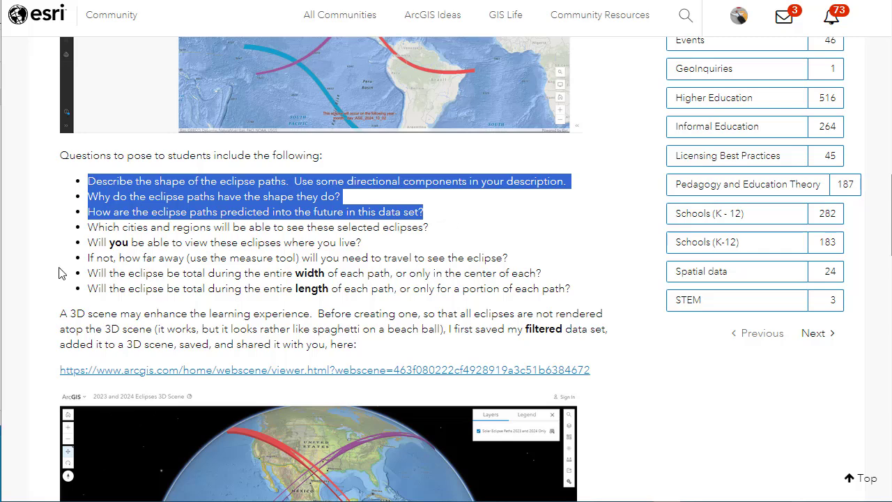
drag(89, 230, 519, 270)
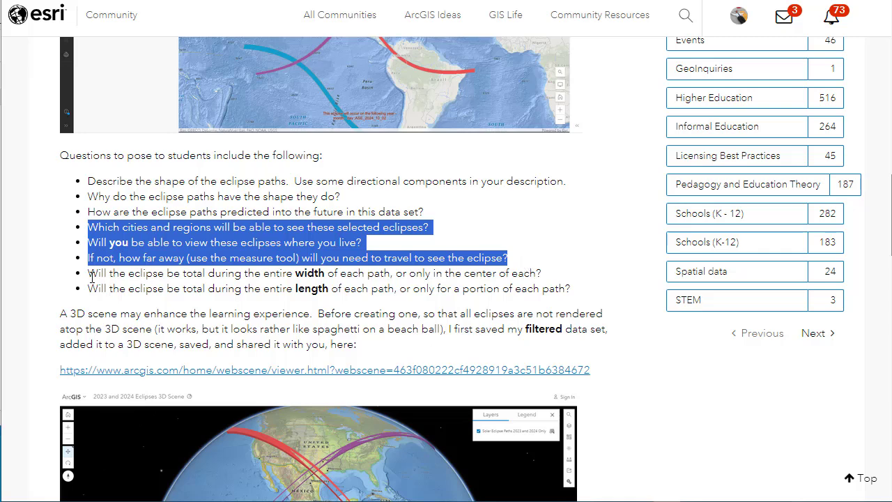
drag(90, 277, 599, 300)
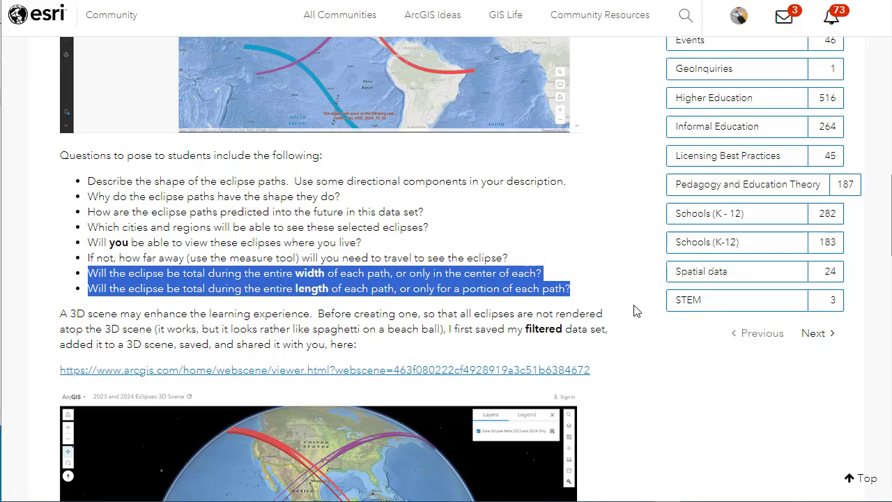
scroll(634, 310, down, 2)
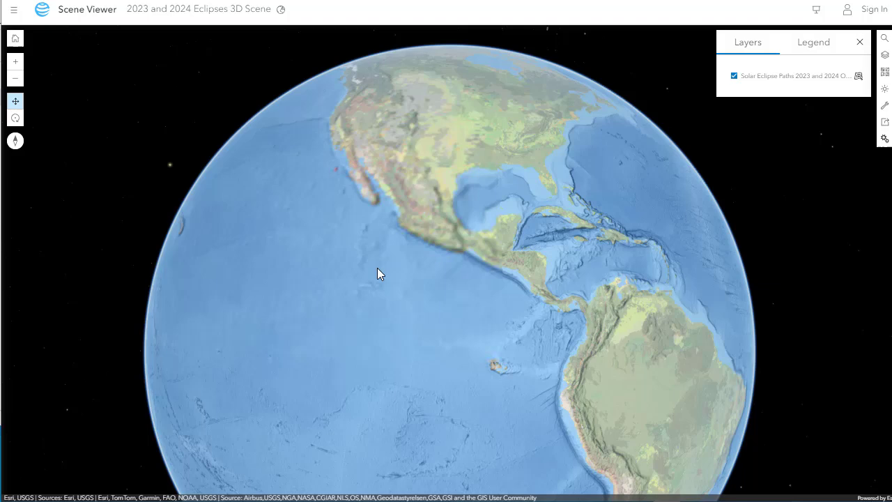
Step: Over the US, show popups for the red ASE_2023_10_14 and purple TSE_2024_04_08 paths
drag(476, 200, 415, 250)
scroll(462, 228, down, 3)
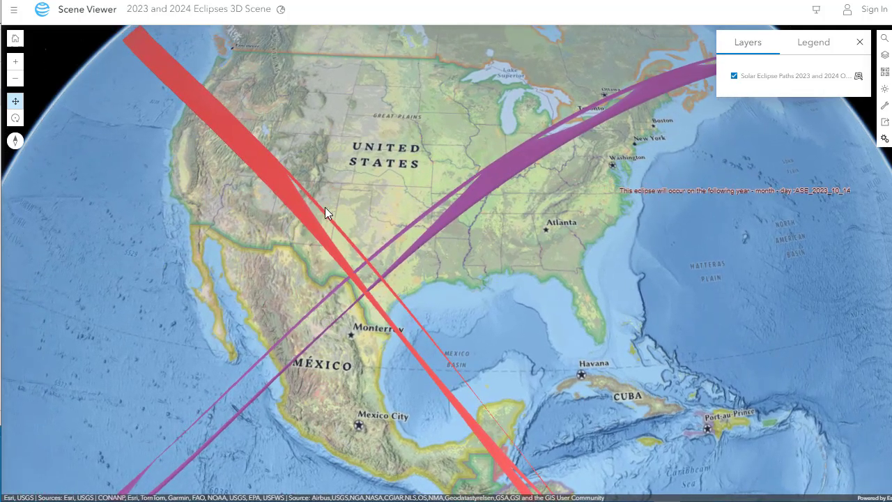
click(300, 204)
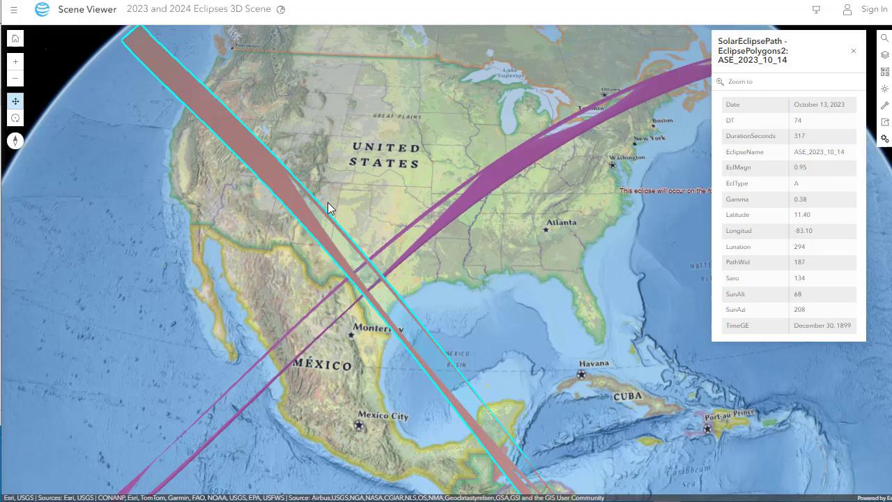
click(452, 204)
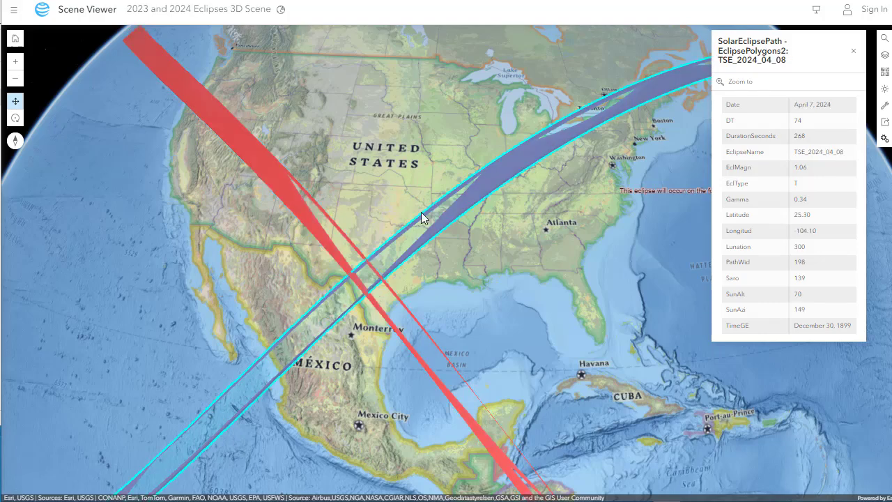
scroll(421, 212, down, 5)
drag(499, 263, 647, 239)
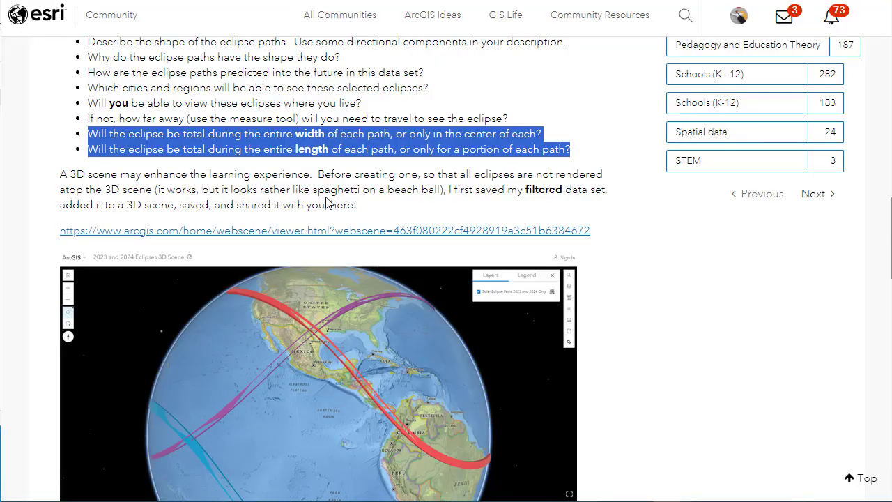
Step: Scroll to the sun angle and cloud cover passage, then cycle tabs back to the 3D Scene
scroll(326, 199, down, 5)
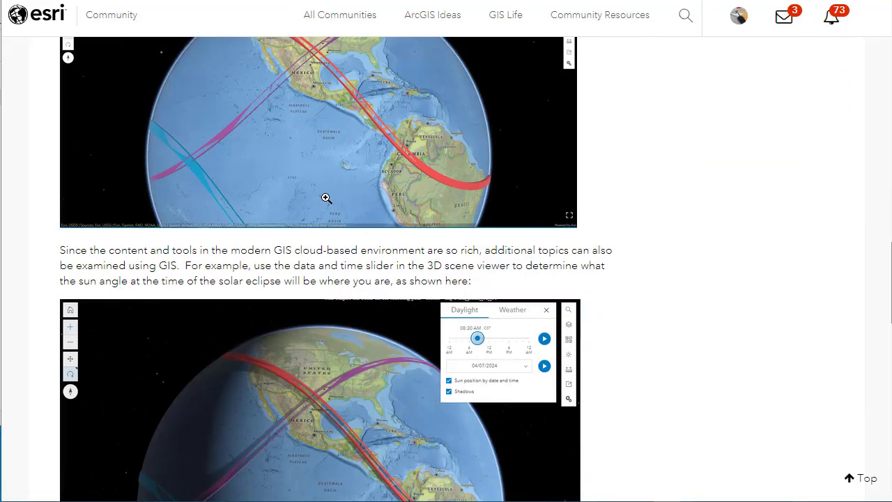
scroll(326, 199, down, 2)
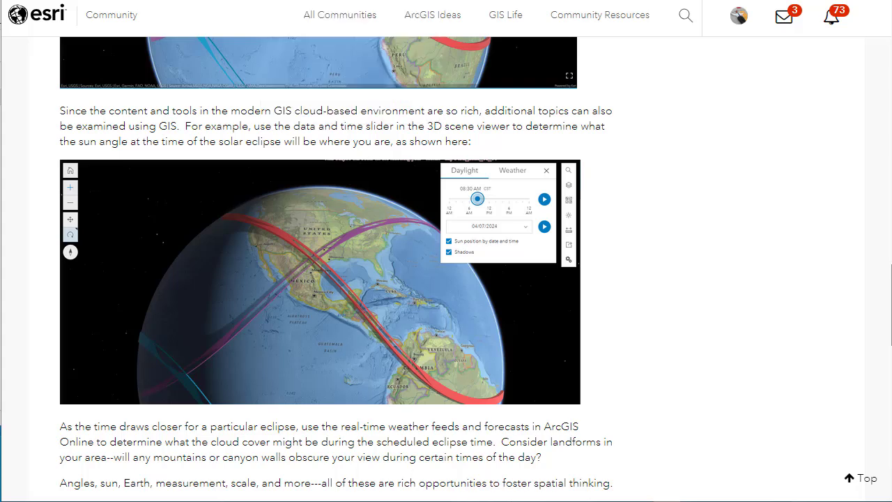
key(ctrl+Tab)
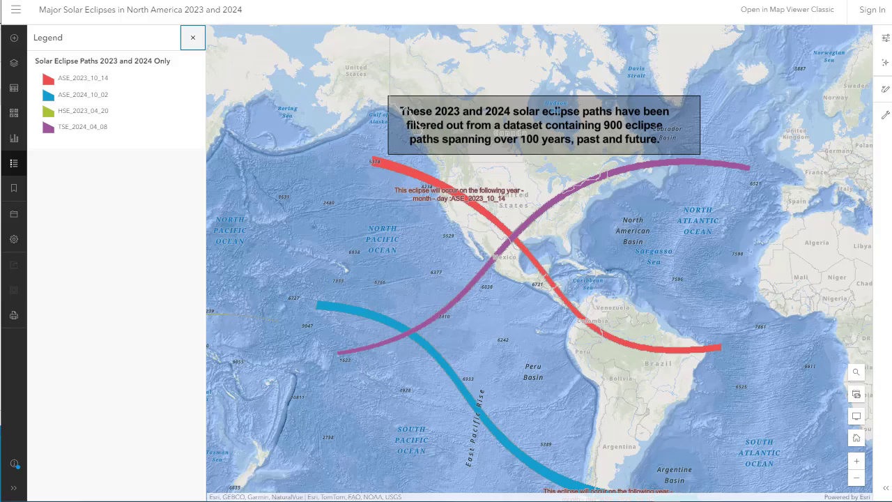
key(ctrl+Tab)
scroll(328, 173, up, 5)
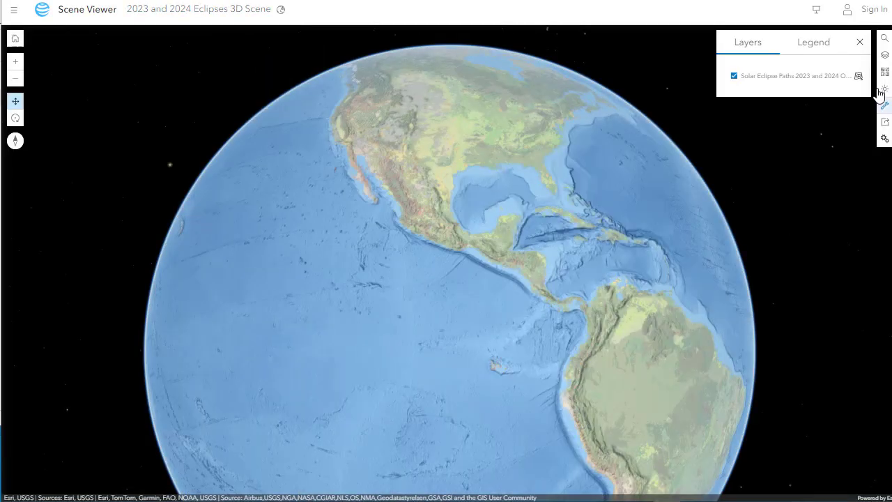
Step: Set the scene daylight to April 8, 2024 at about 10:15 AM, with shadows on
click(885, 90)
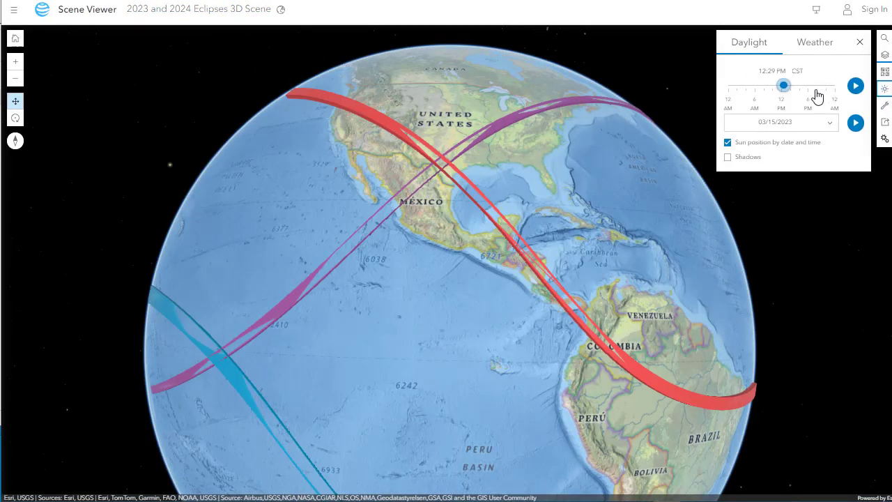
click(806, 126)
click(817, 144)
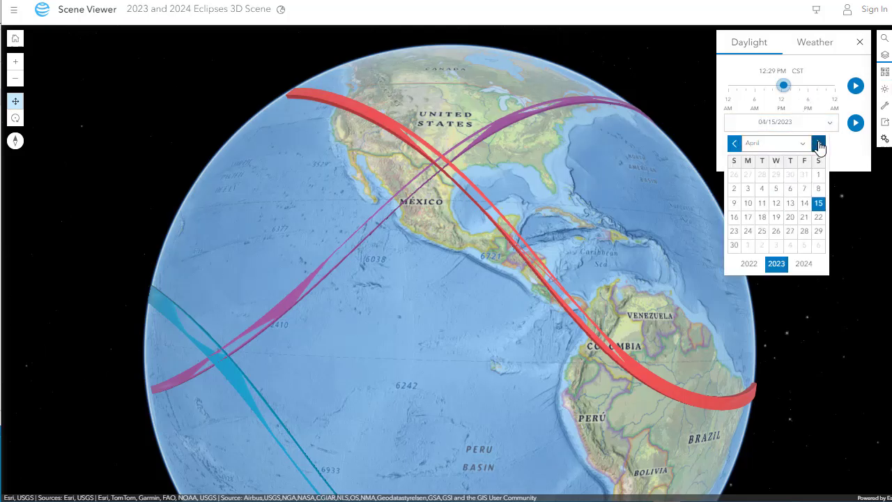
click(819, 144)
click(818, 144)
click(819, 144)
click(819, 144)
click(819, 144)
click(819, 144)
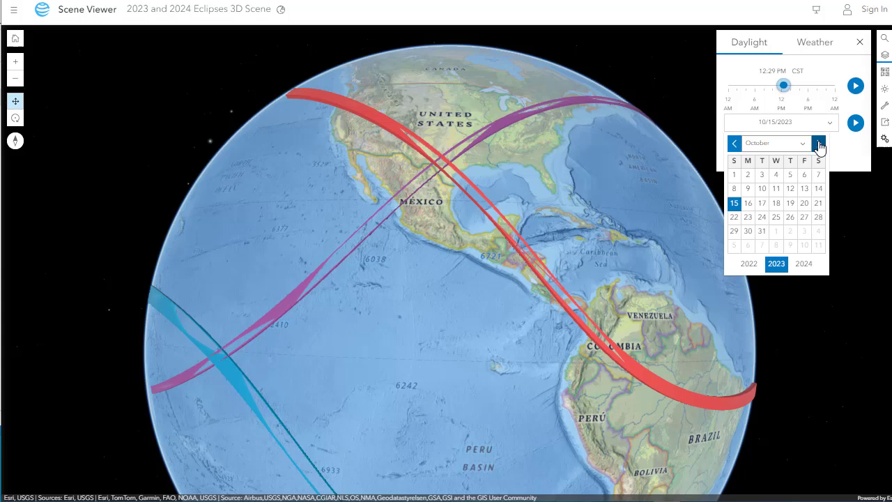
click(819, 144)
click(819, 144)
click(819, 144)
click(818, 144)
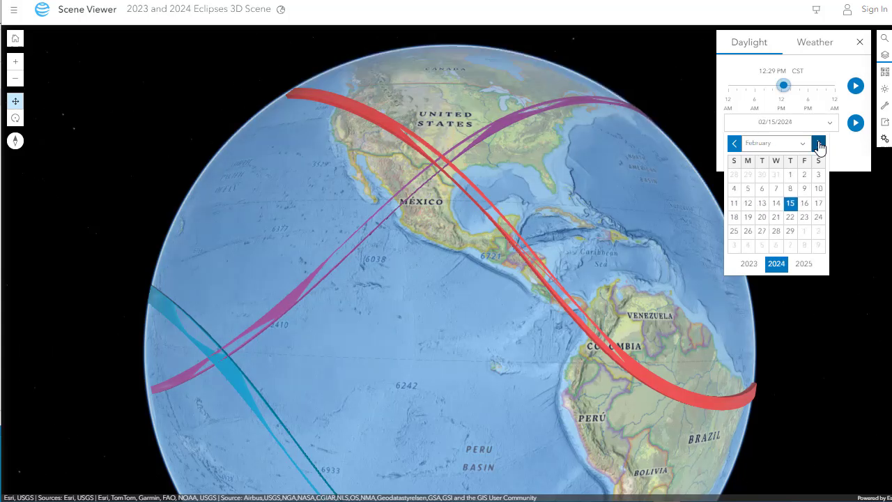
click(819, 144)
click(819, 144)
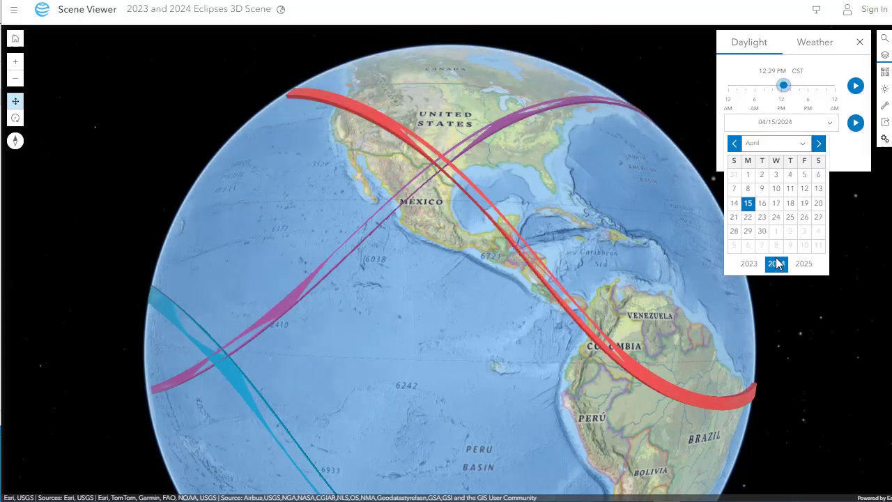
click(748, 191)
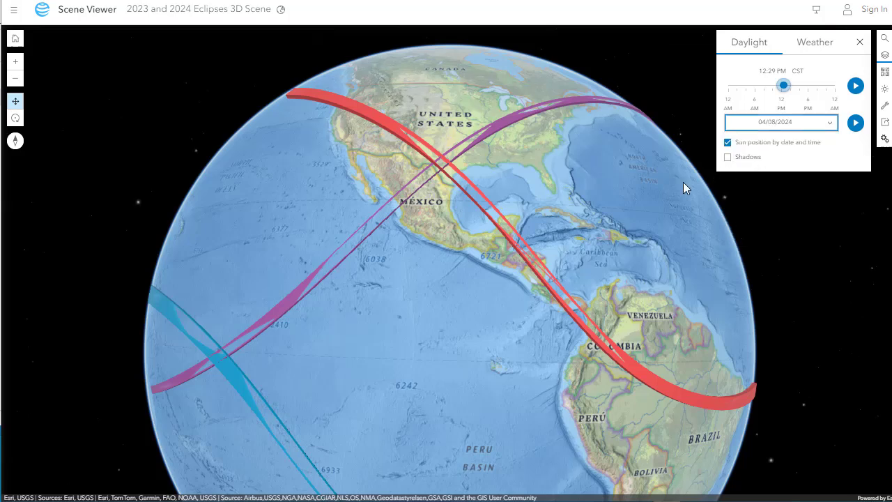
click(784, 85)
mouse_move(784, 85)
mouse_down()
mouse_move(764, 86)
mouse_move(823, 91)
mouse_move(776, 90)
mouse_move(799, 87)
mouse_up()
Step: Make the scene weather Cloudy, then adjust and reduce the cloud cover amount
click(816, 50)
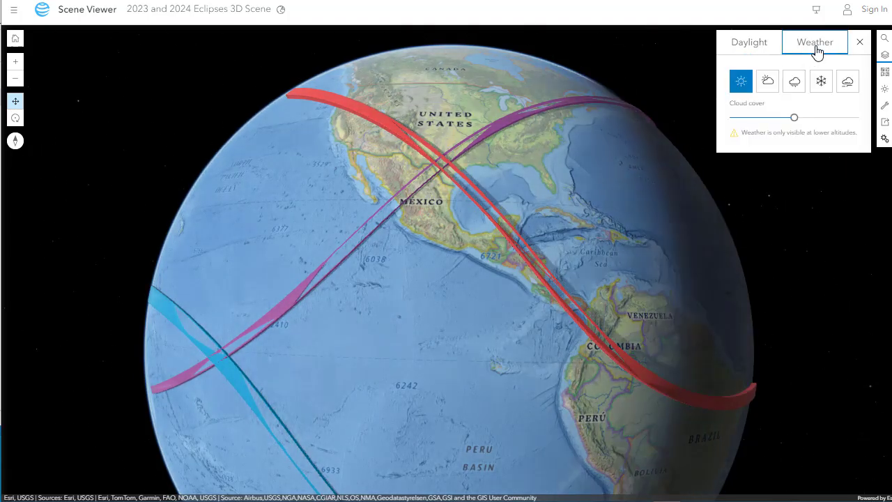
click(769, 87)
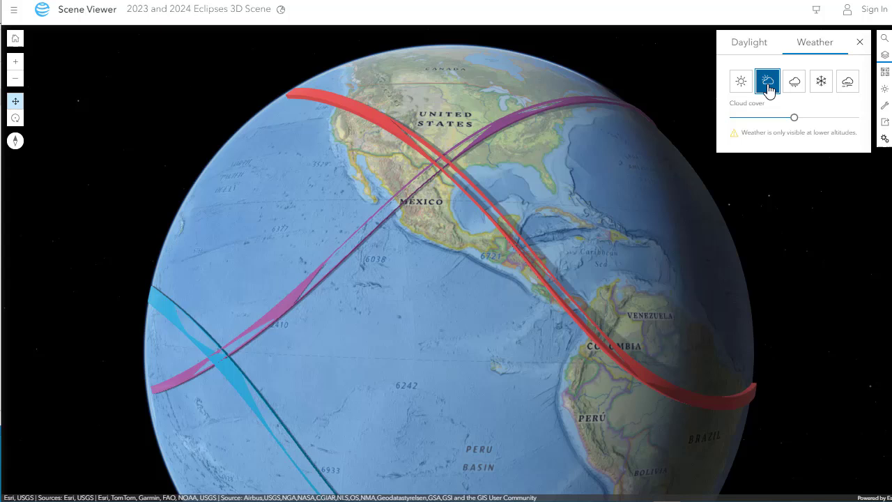
drag(796, 119, 820, 119)
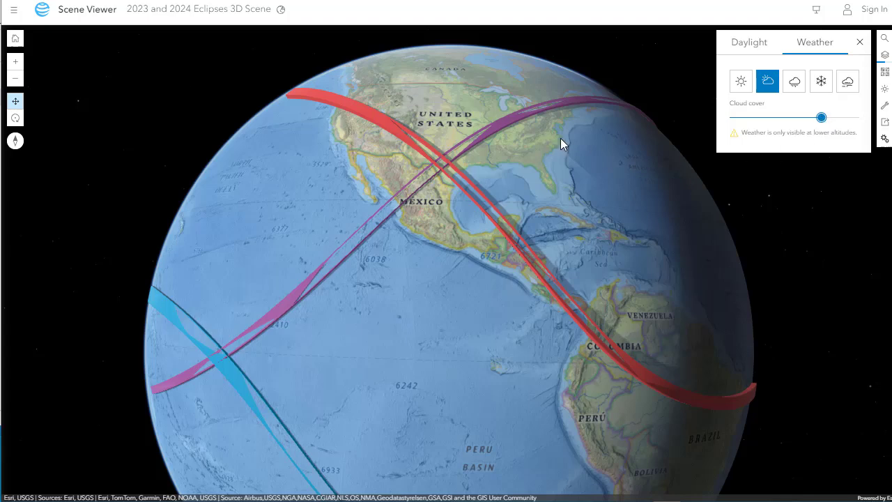
scroll(484, 145, up, 10)
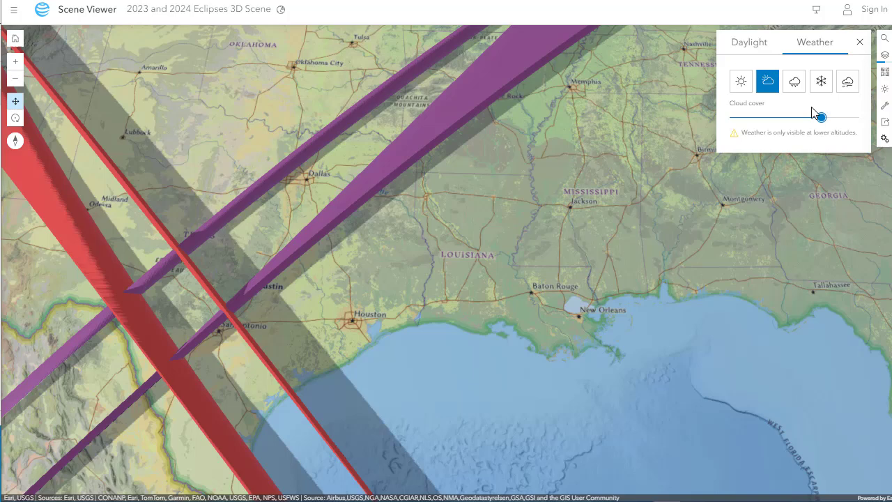
drag(828, 123, 794, 118)
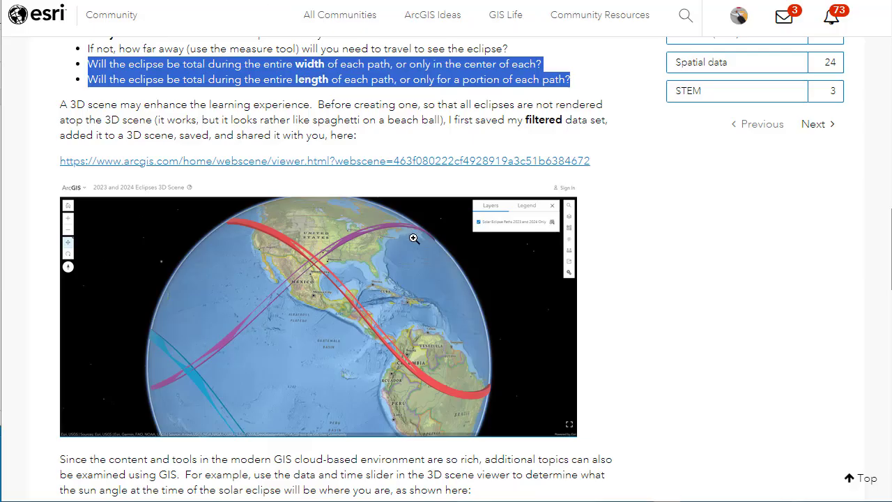
scroll(409, 237, down, 5)
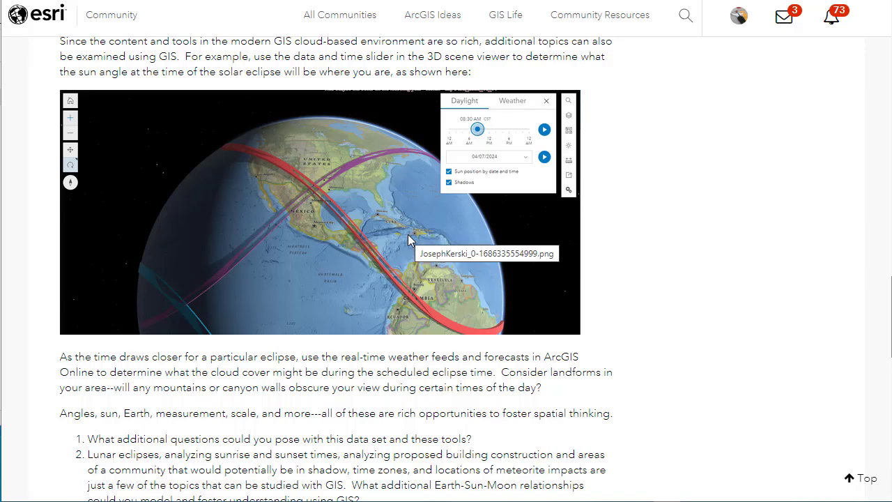
scroll(407, 237, down, 3)
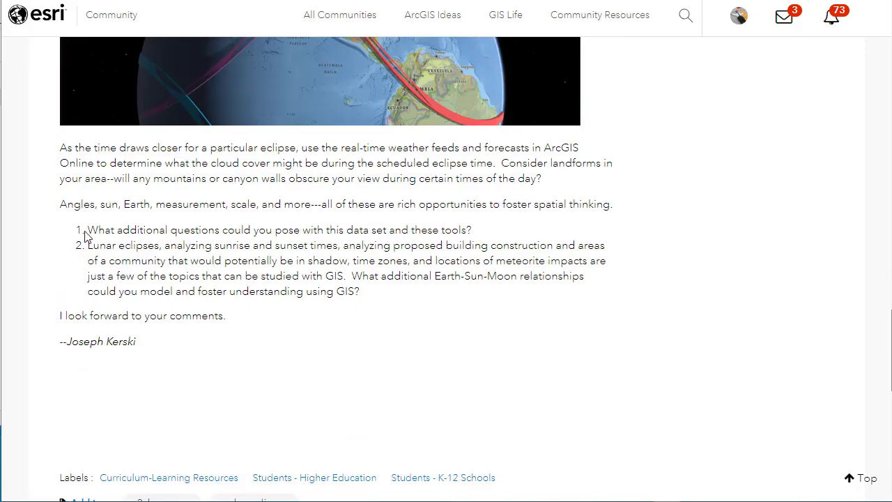
drag(62, 205, 650, 202)
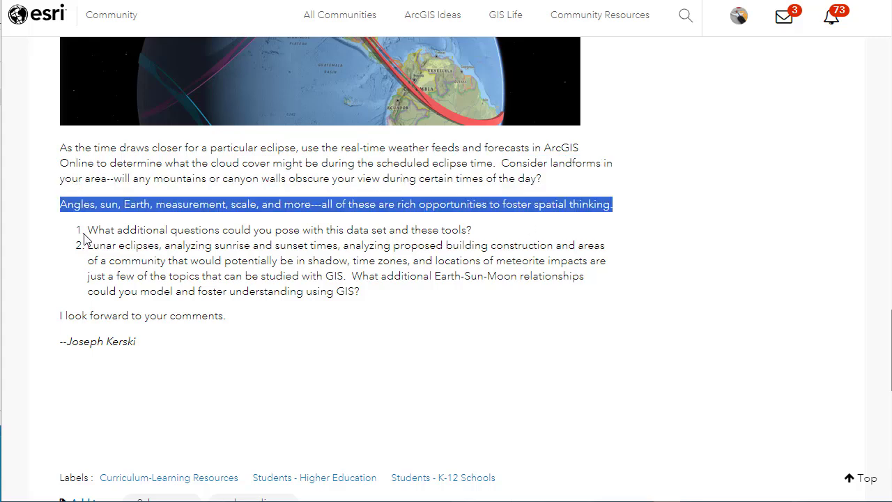
drag(89, 231, 379, 296)
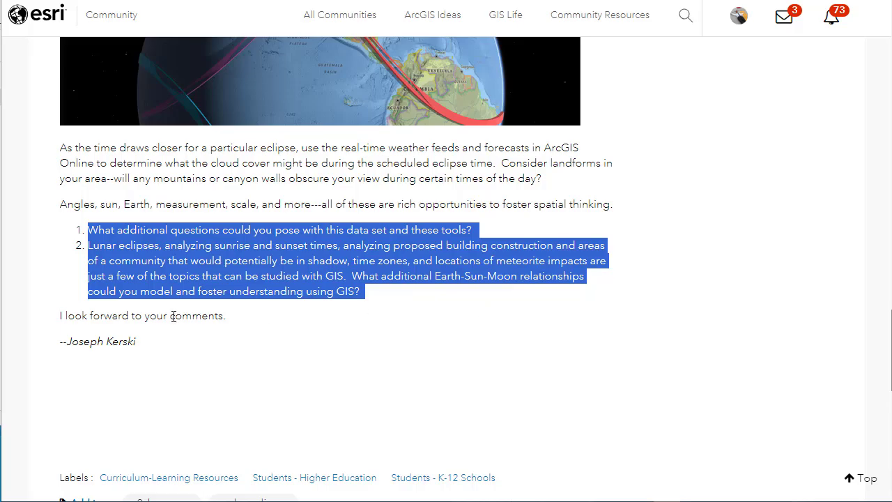
scroll(174, 317, up, 20)
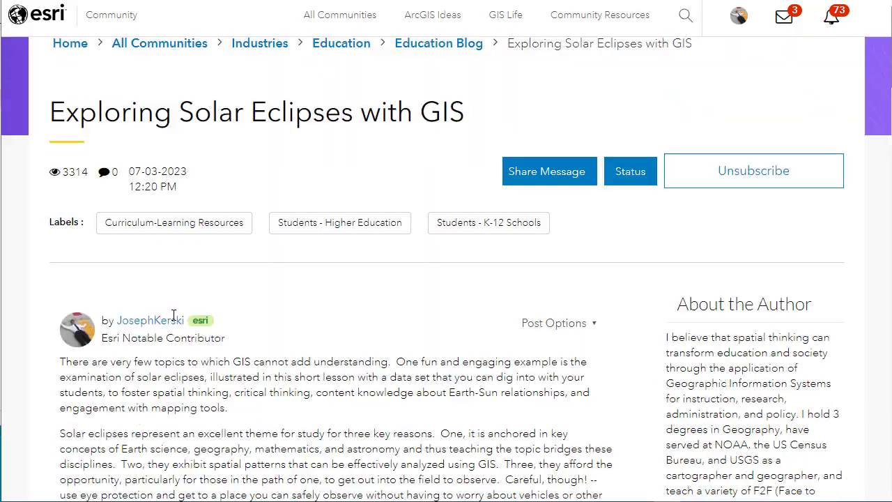